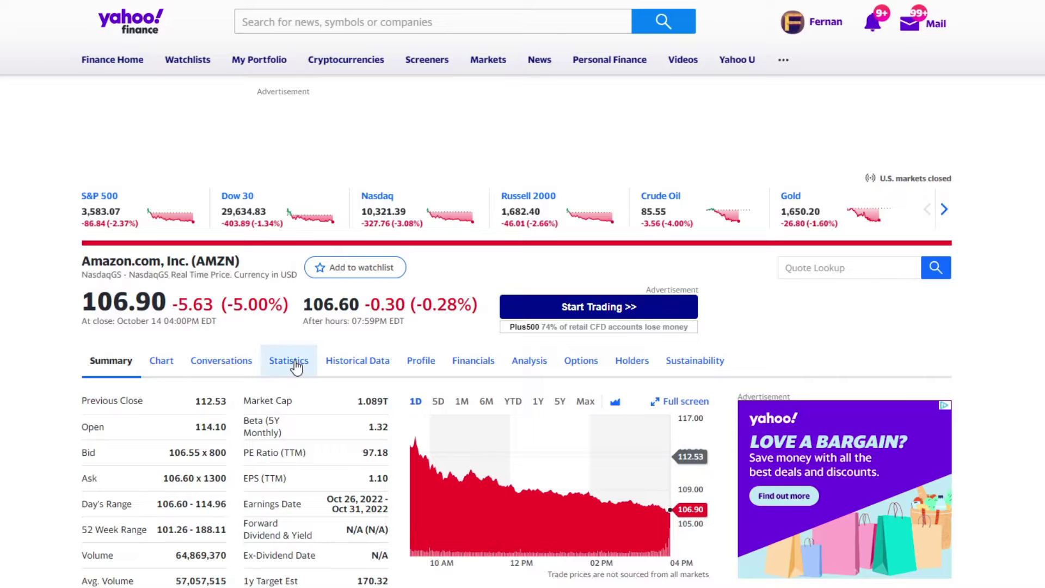
Show AMZN's Historical Data and scroll to the daily Open, High, Low, Close, Volume table
{"action": "left_click", "coordinate": [337, 361]}
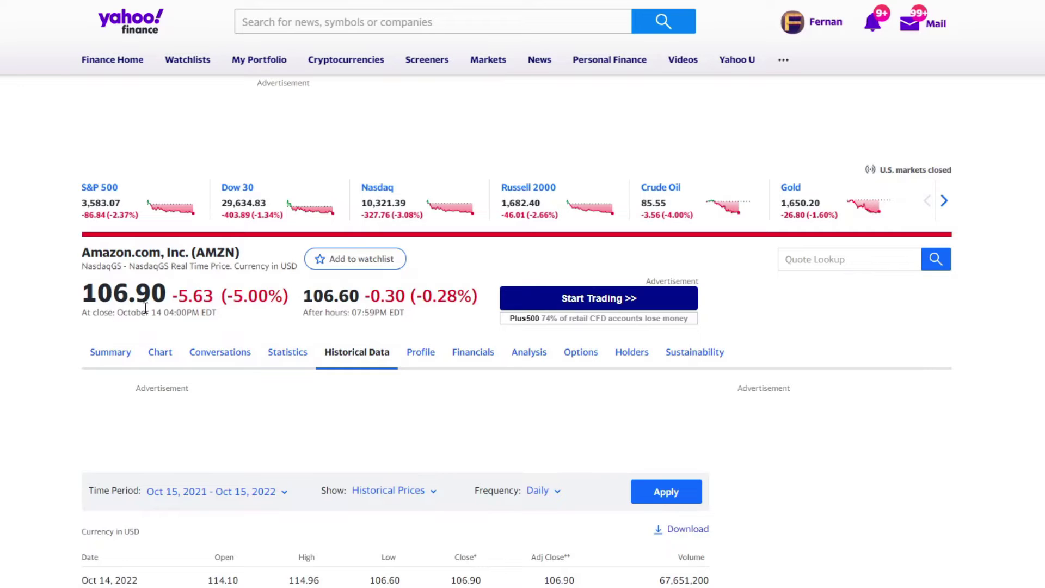
{"action": "scroll", "coordinate": [145, 308], "scroll_direction": "down", "scroll_amount": 1}
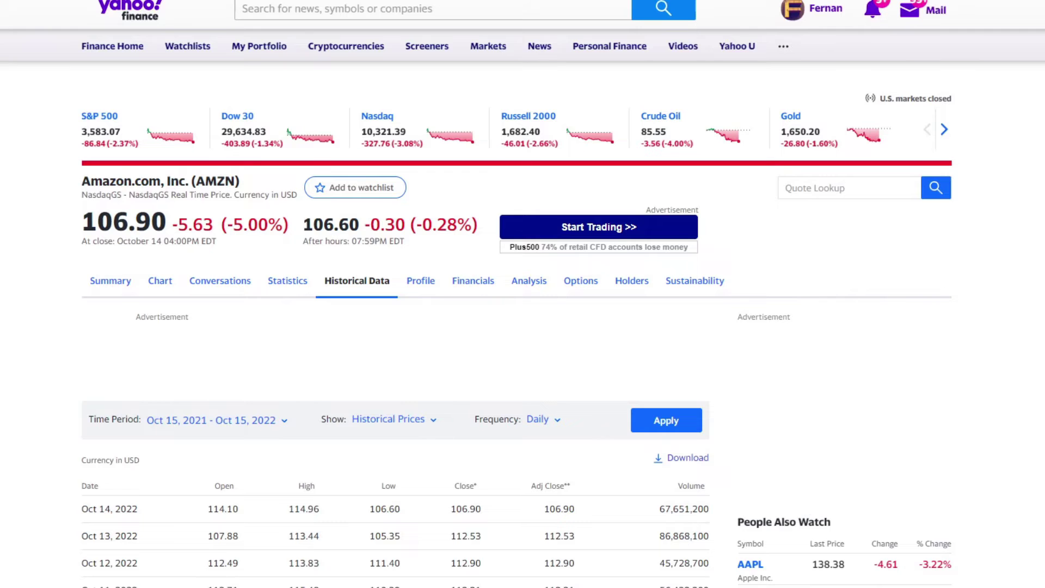
{"action": "scroll", "coordinate": [89, 279], "scroll_direction": "down", "scroll_amount": 3}
{"action": "scroll", "coordinate": [89, 280], "scroll_direction": "up", "scroll_amount": 1}
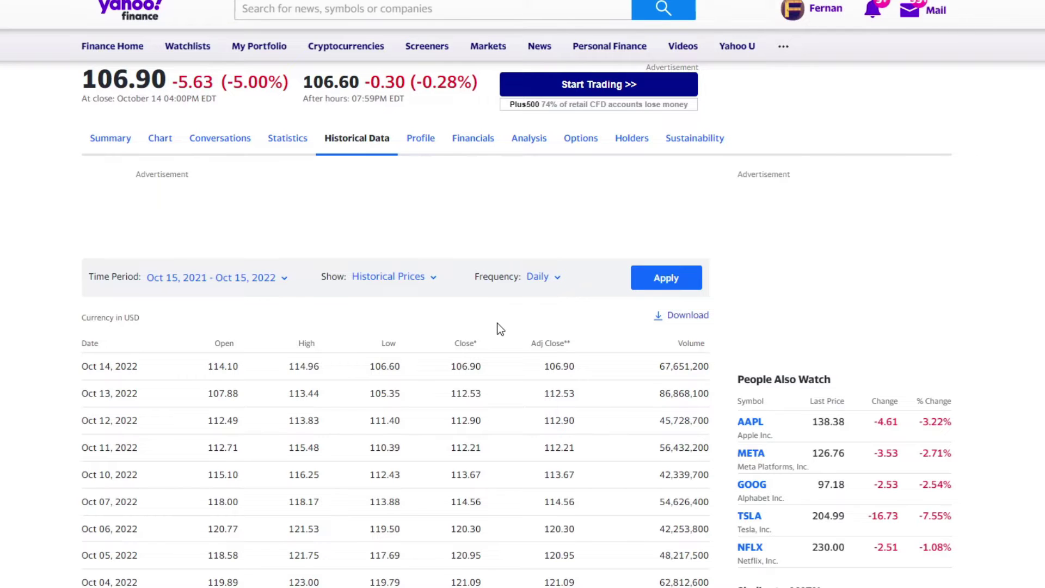
{"action": "scroll", "coordinate": [499, 328], "scroll_direction": "down", "scroll_amount": 1}
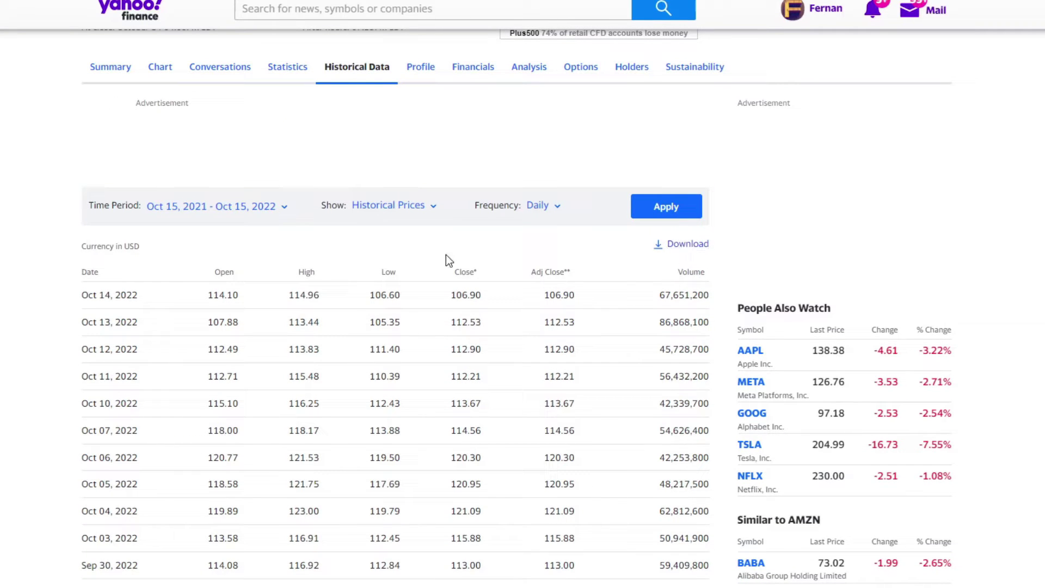
Limit the time period to 6M (Apr 15 – Oct 15, 2022), reviewing the Show and Frequency options
{"action": "left_click", "coordinate": [284, 207]}
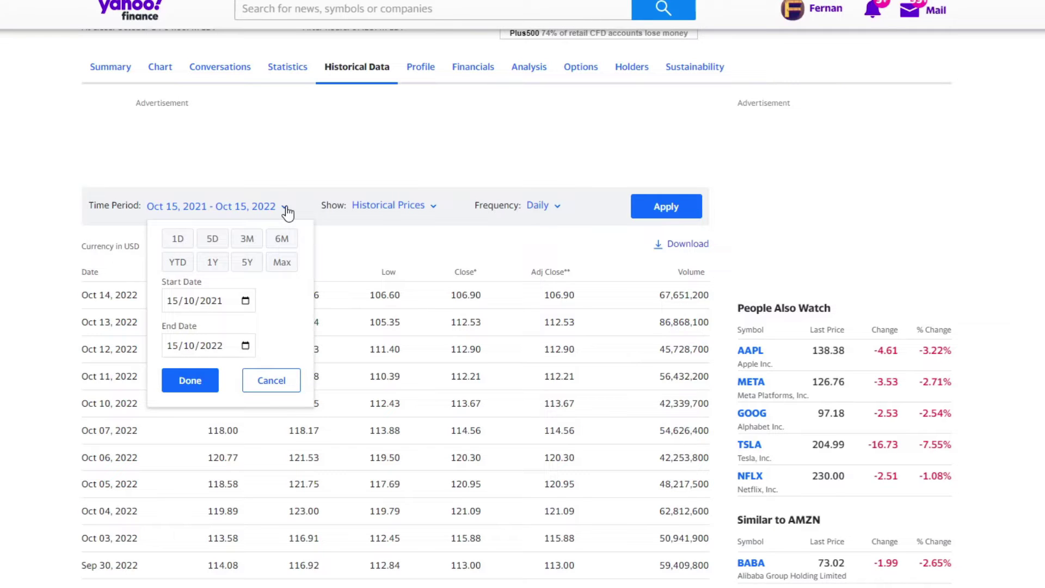
{"action": "left_click", "coordinate": [283, 242]}
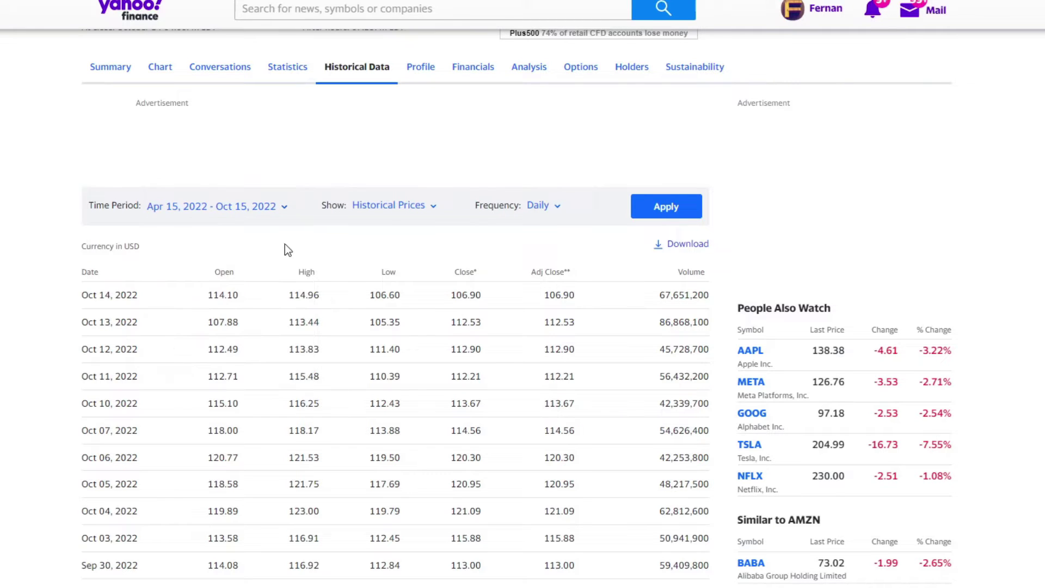
{"action": "left_click", "coordinate": [430, 210]}
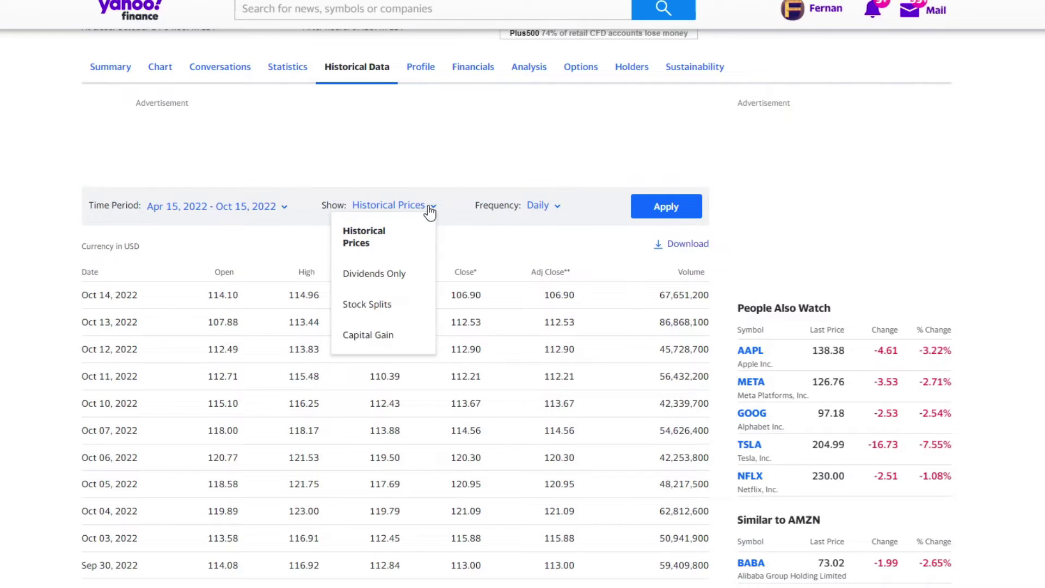
{"action": "left_click", "coordinate": [533, 212]}
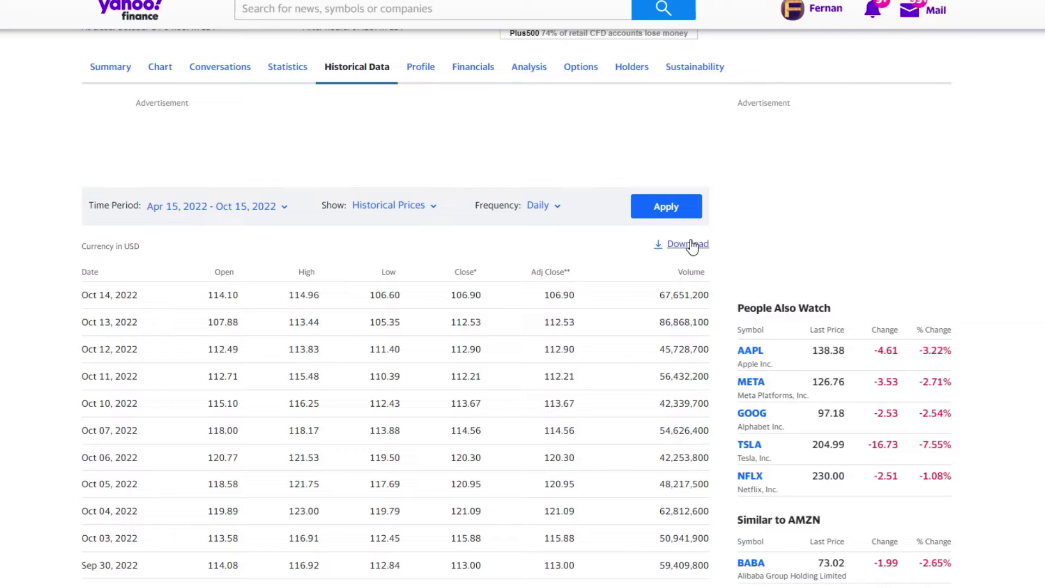
Copy the Download link's address from its right-click menu
{"action": "right_click", "coordinate": [683, 244]}
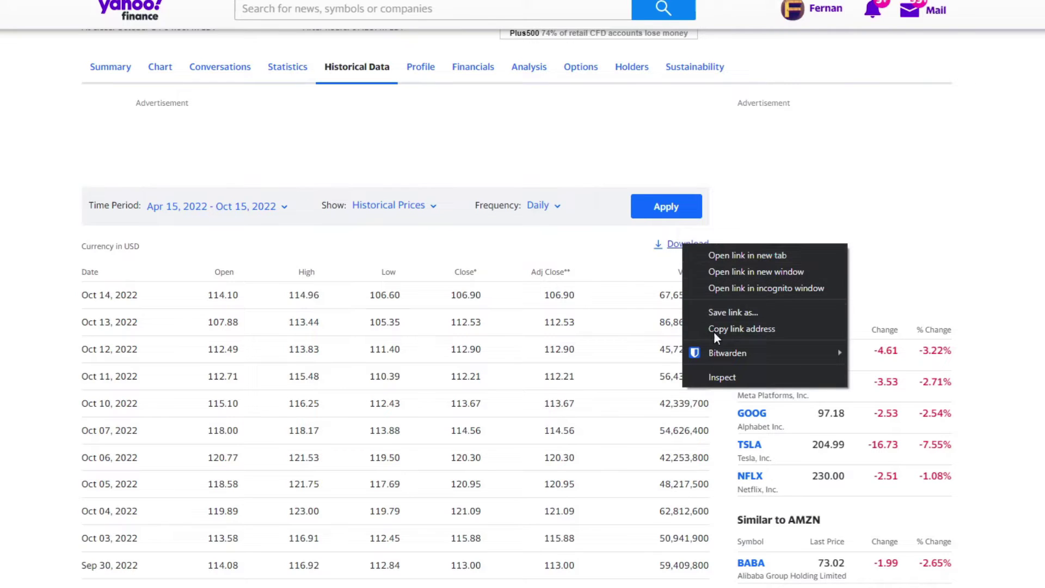
{"action": "left_click", "coordinate": [739, 327]}
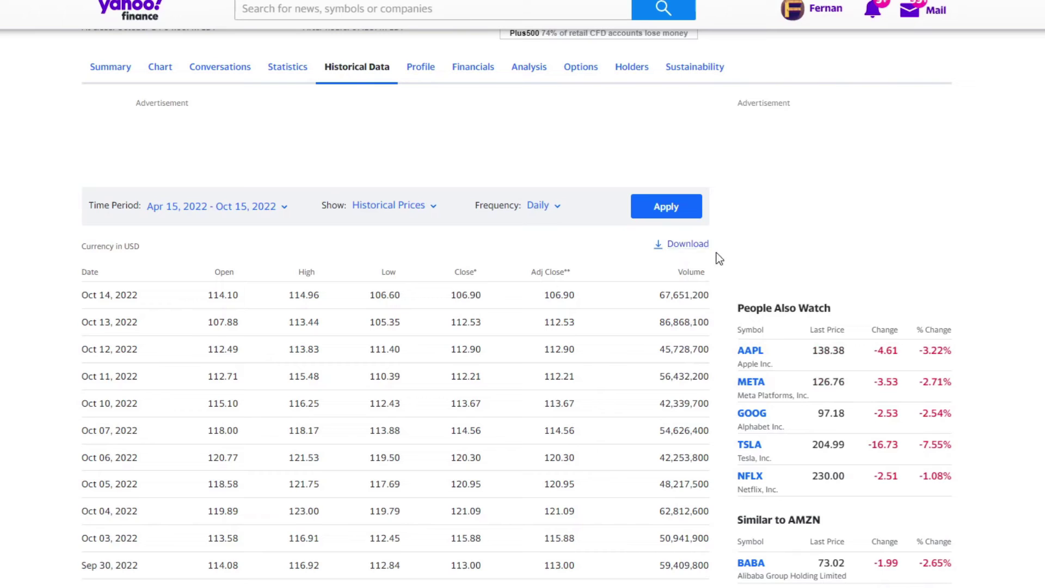
{"action": "right_click", "coordinate": [696, 244]}
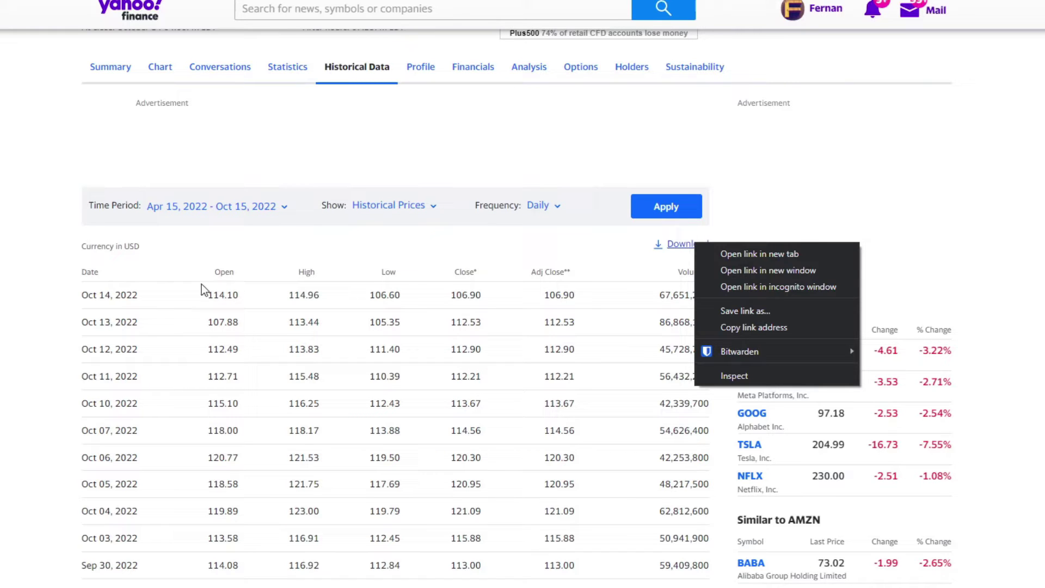
Copy the download link and paste it as a Web source URL to preview the AMZN CSV
{"action": "left_click", "coordinate": [736, 325]}
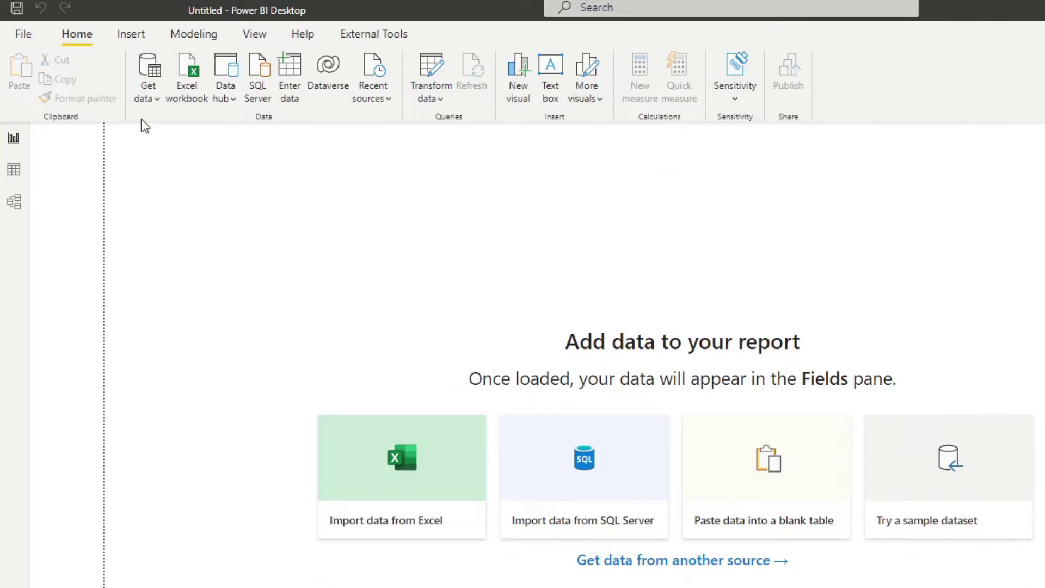
{"action": "left_click", "coordinate": [148, 91]}
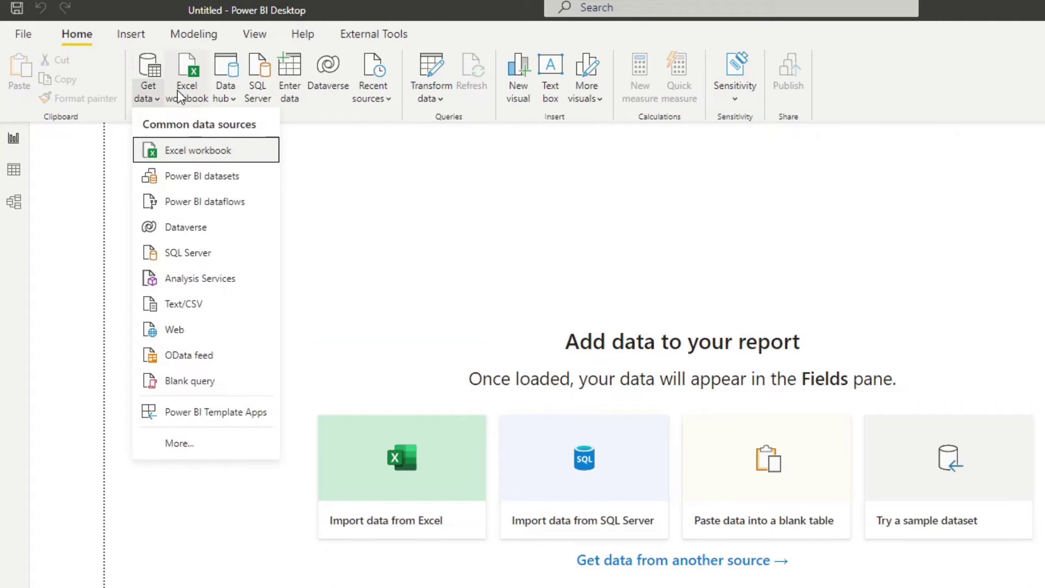
{"action": "left_click", "coordinate": [198, 331]}
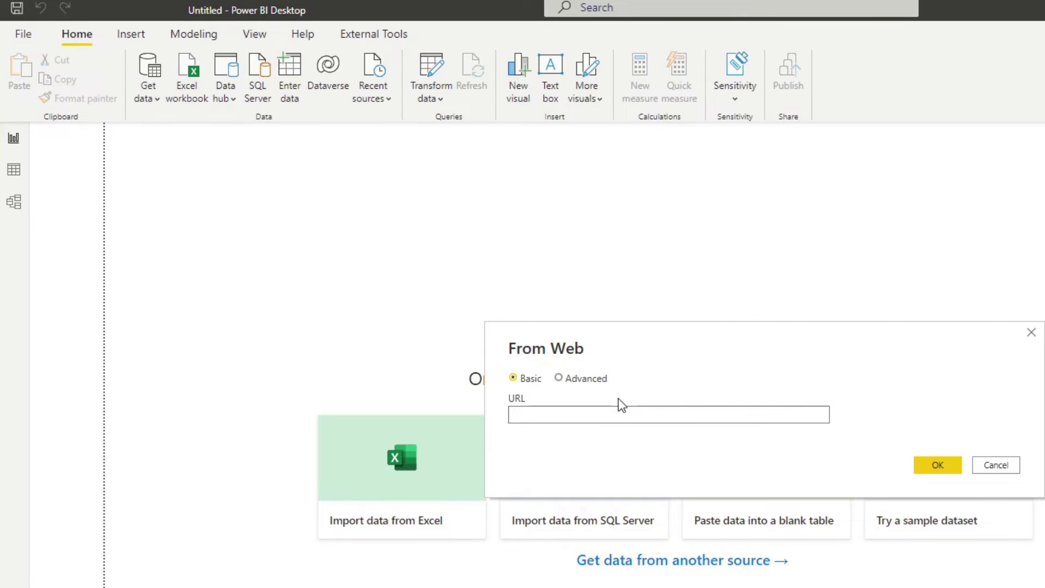
{"action": "key", "text": "ctrl+v"}
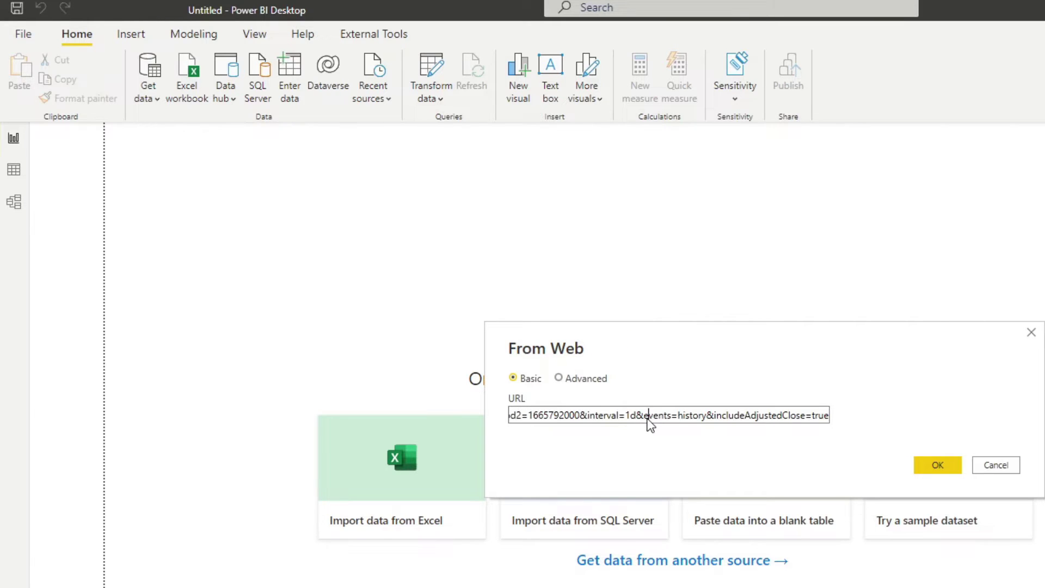
{"action": "left_click_drag", "start_coordinate": [704, 420], "coordinate": [488, 420]}
{"action": "left_click", "coordinate": [630, 420]}
{"action": "left_click_drag", "start_coordinate": [686, 412], "coordinate": [889, 426]}
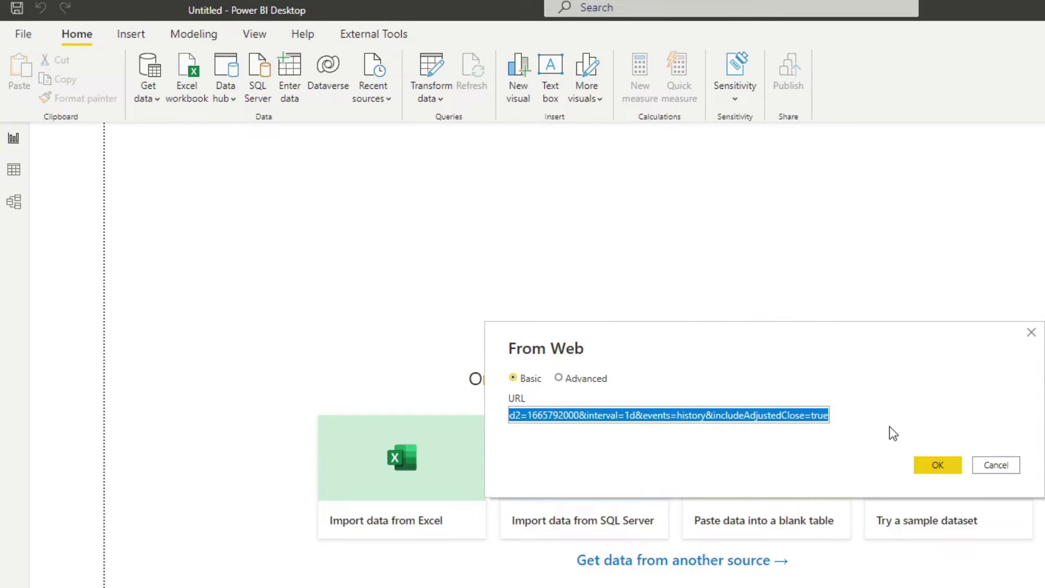
{"action": "left_click", "coordinate": [797, 419]}
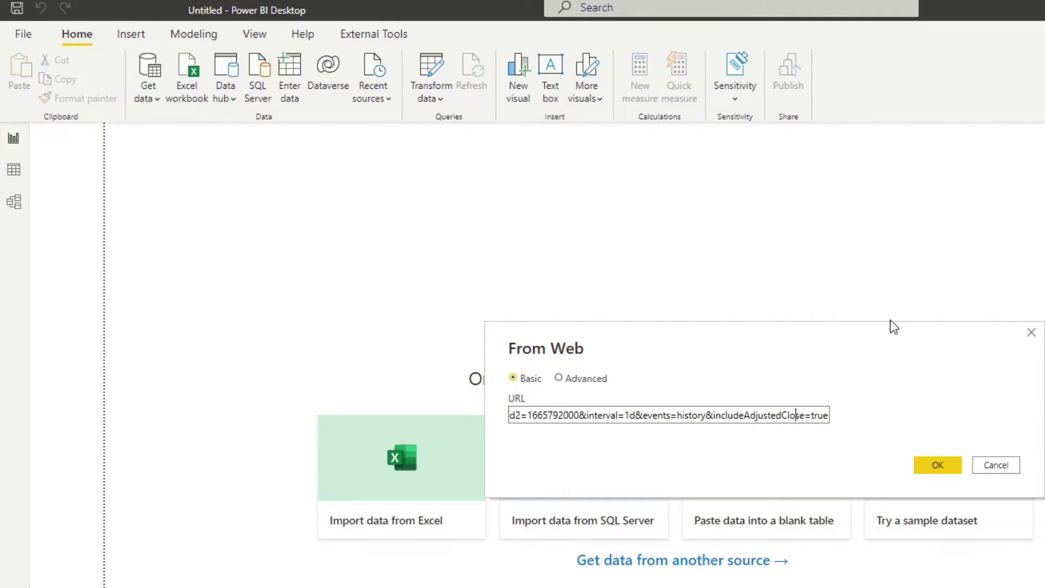
{"action": "left_click", "coordinate": [935, 463]}
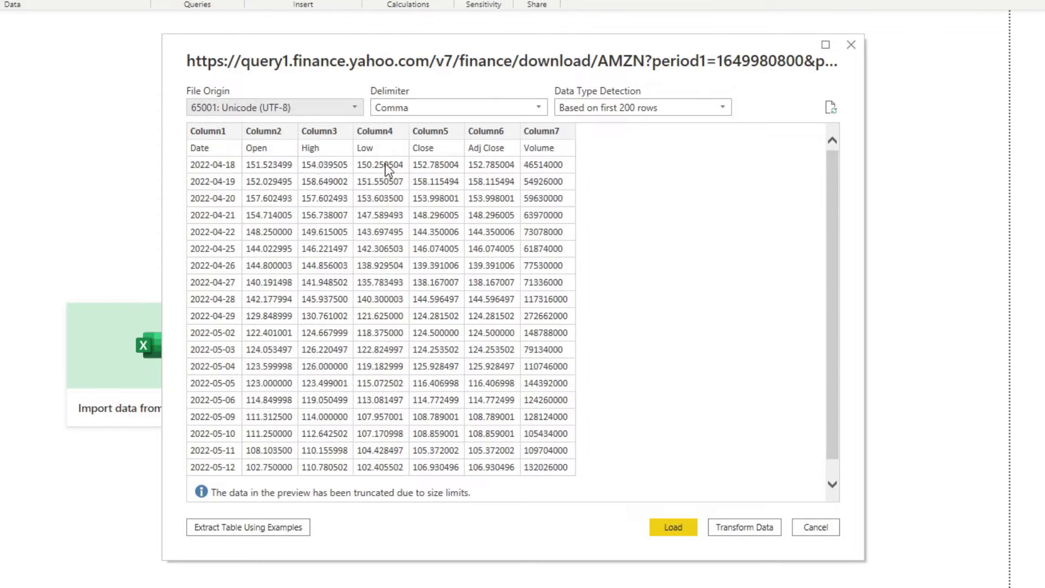
Open the data in Power Query and rename the query to Amazon
{"action": "left_click", "coordinate": [741, 531]}
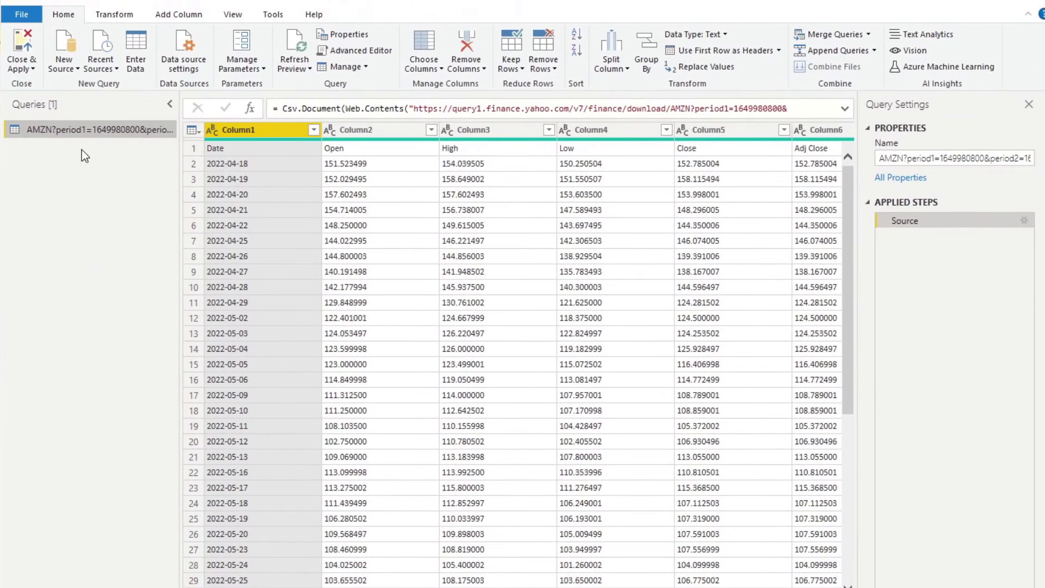
{"action": "left_click", "coordinate": [94, 129]}
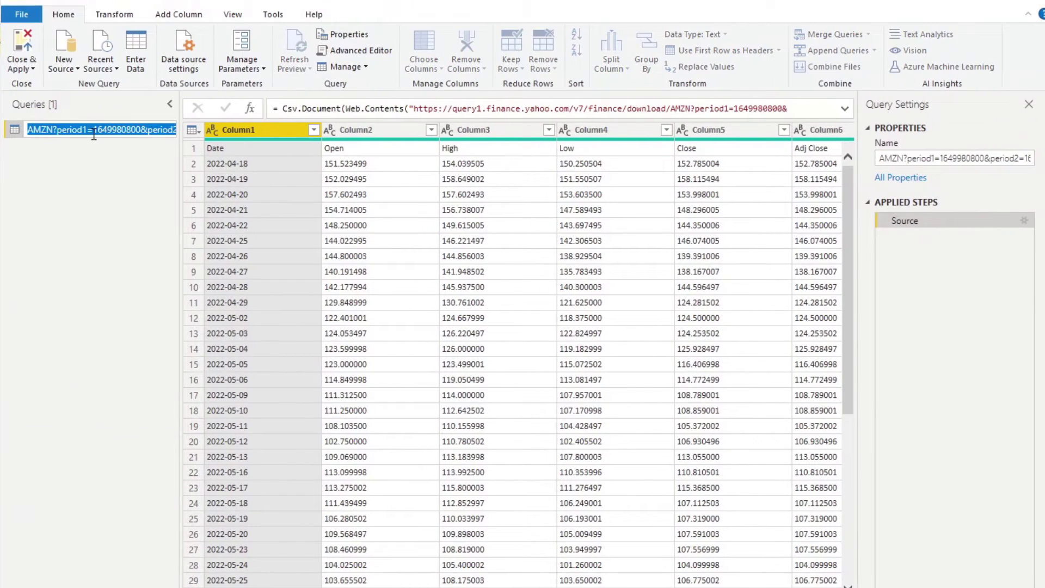
{"action": "left_click", "coordinate": [93, 130]}
{"action": "type", "text": "Amazon"}
{"action": "key", "text": "Return"}
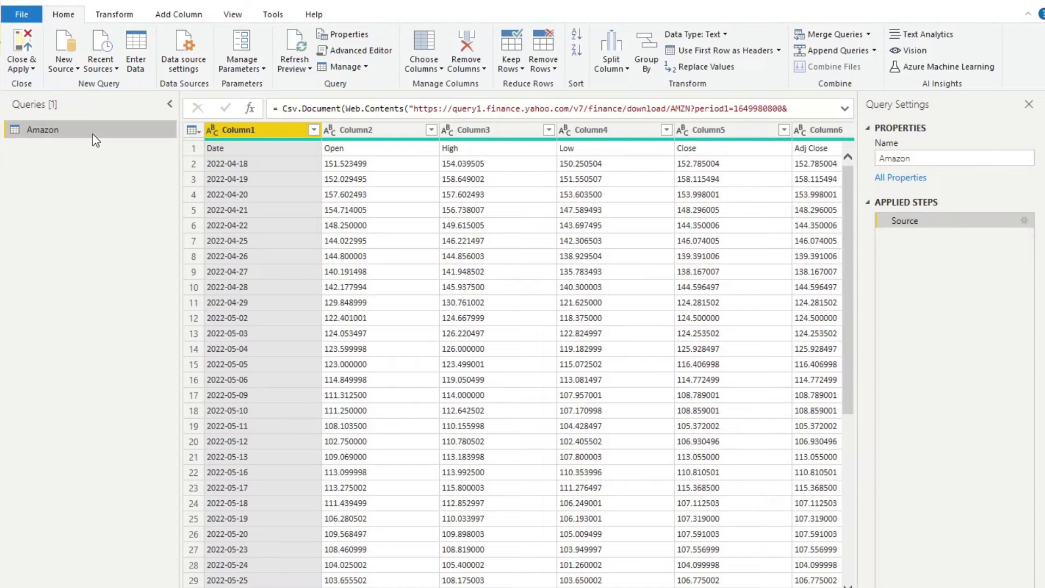
Use the first row as headers and detect data types for all columns
{"action": "left_click", "coordinate": [334, 152]}
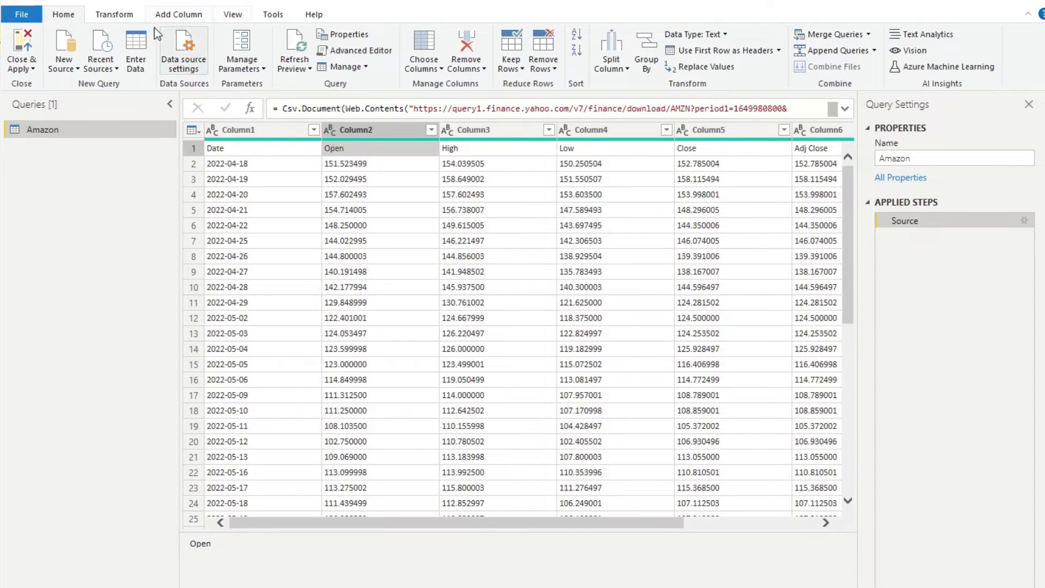
{"action": "left_click", "coordinate": [129, 17]}
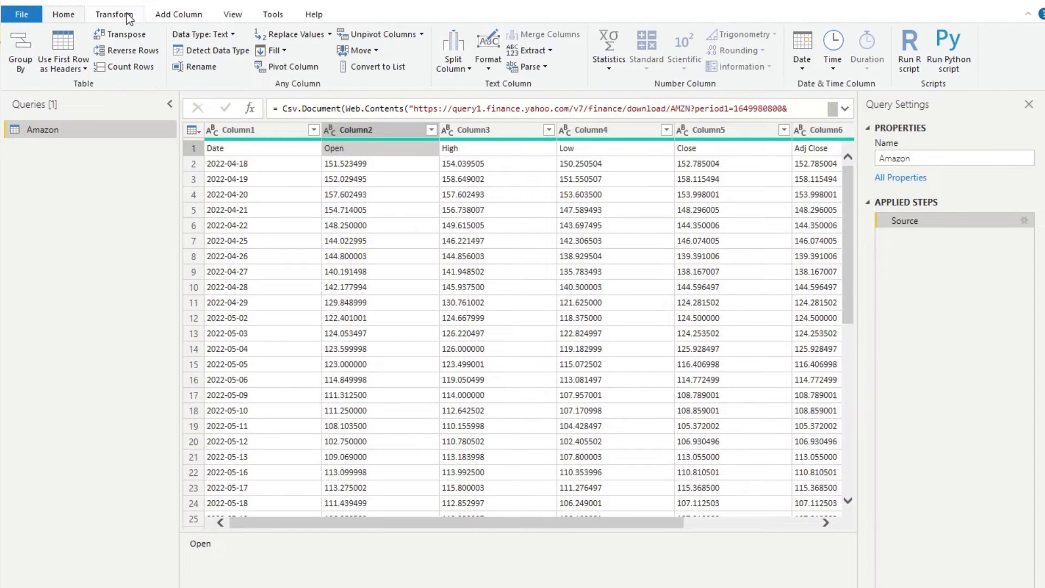
{"action": "left_click", "coordinate": [190, 16]}
{"action": "left_click", "coordinate": [81, 15]}
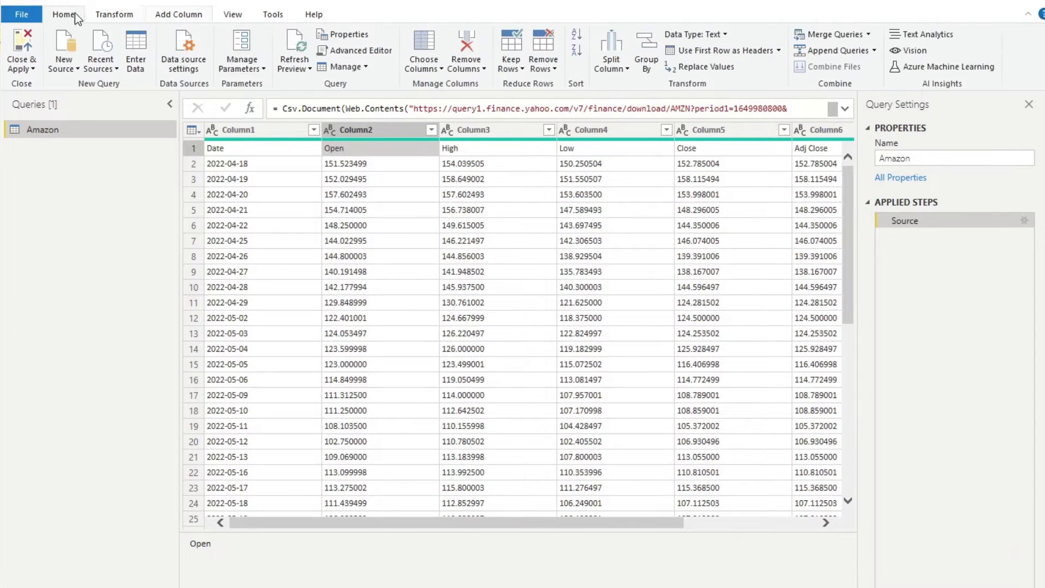
{"action": "left_click", "coordinate": [710, 52]}
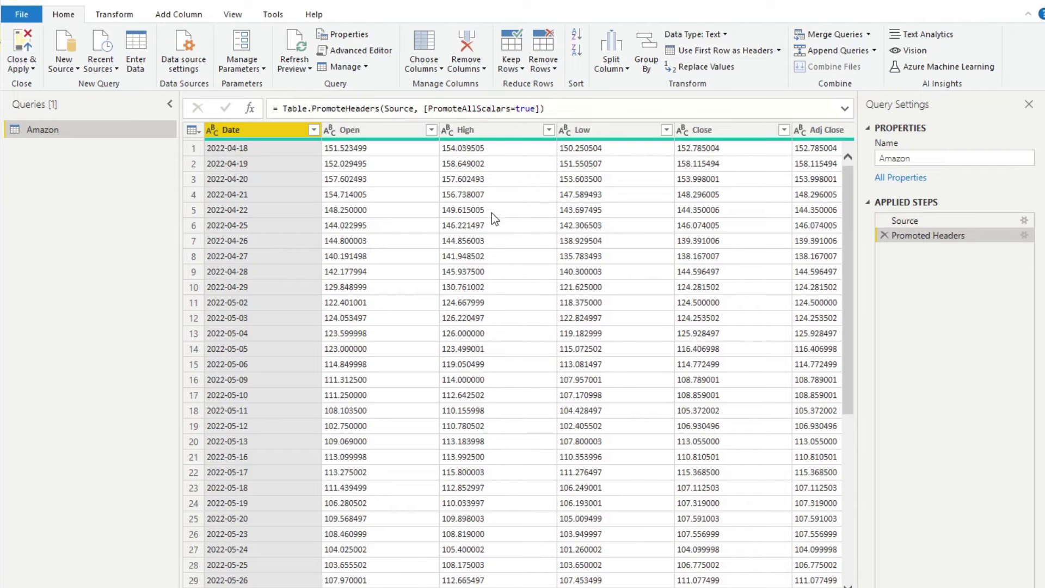
{"action": "left_click", "coordinate": [496, 133]}
{"action": "key", "text": "ctrl+a"}
{"action": "left_click", "coordinate": [115, 15]}
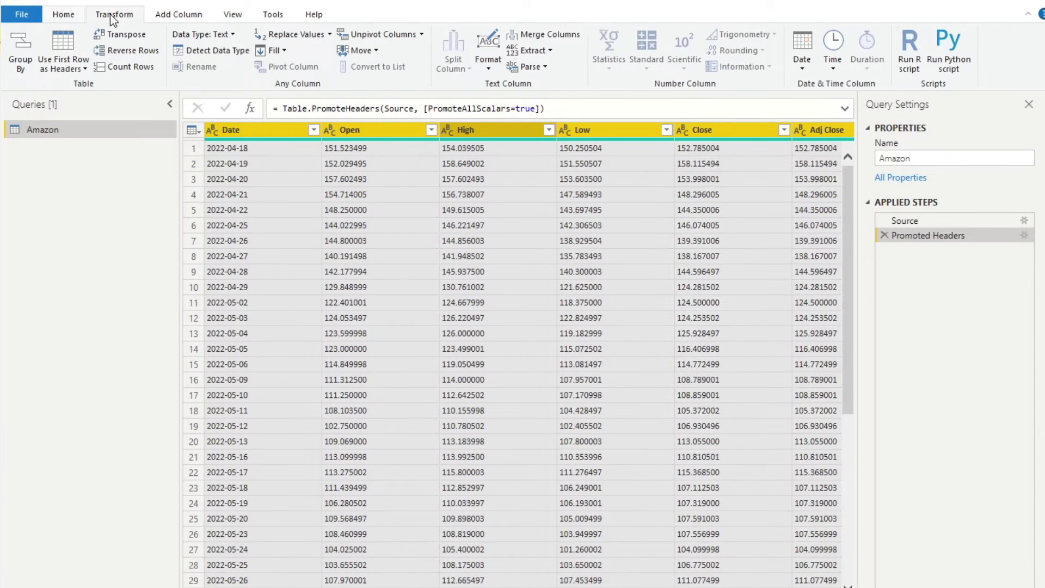
{"action": "left_click", "coordinate": [218, 51]}
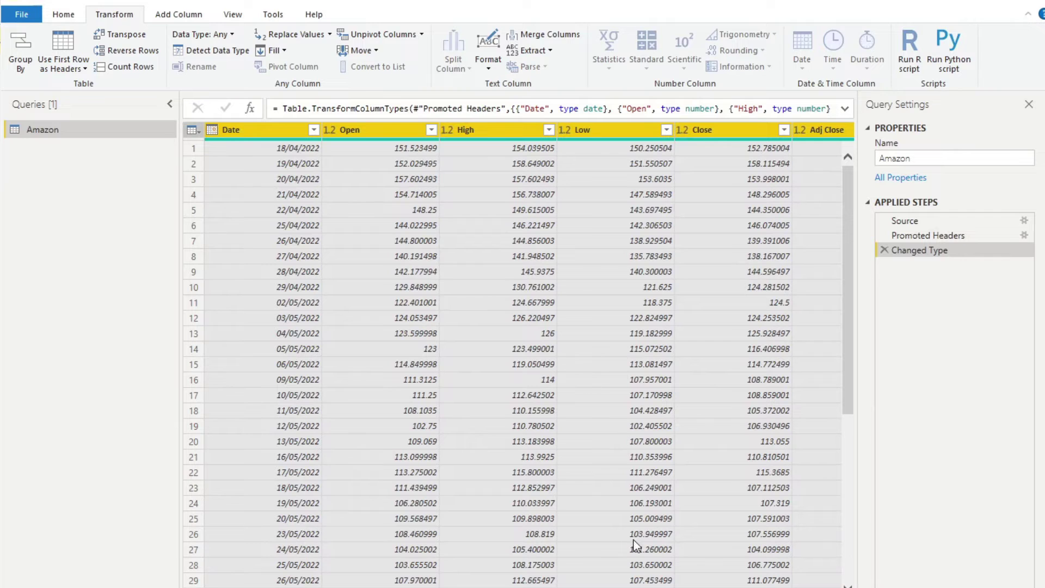
Check the Date and Open column types, then Close & Apply the query
{"action": "left_click", "coordinate": [282, 152]}
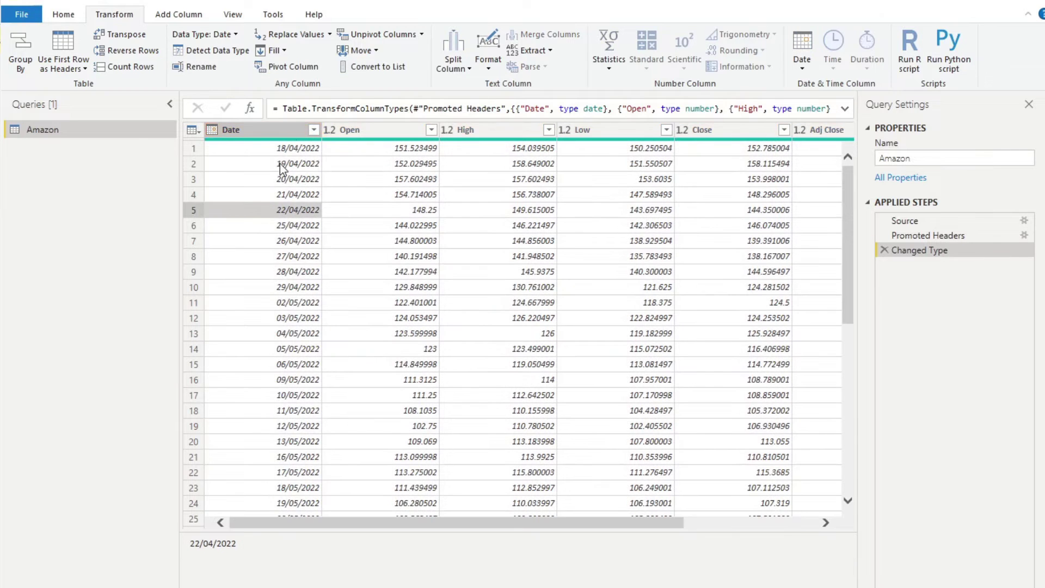
{"action": "left_click", "coordinate": [289, 129]}
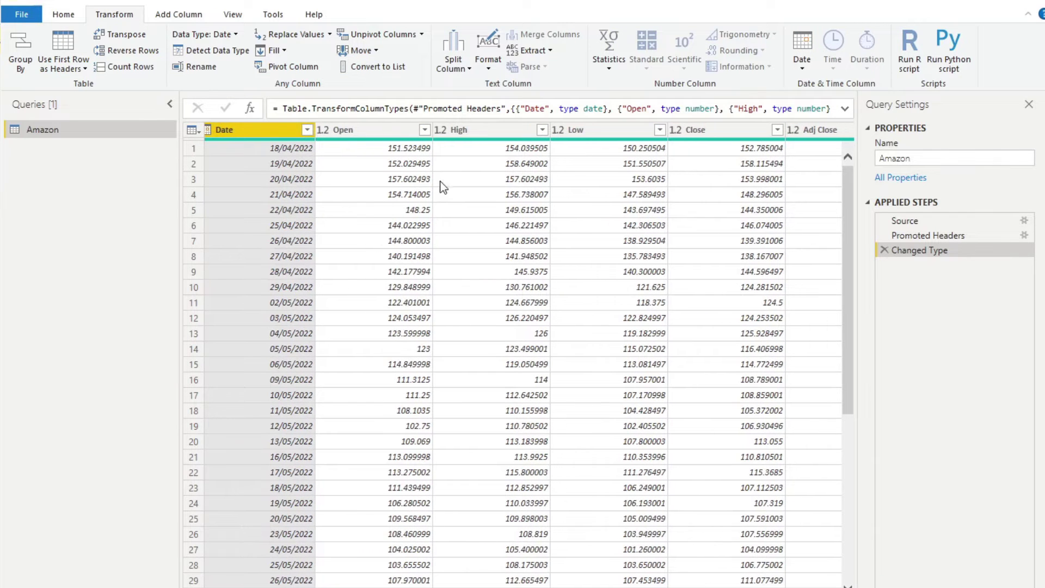
{"action": "left_click", "coordinate": [359, 130]}
{"action": "scroll", "coordinate": [760, 143], "scroll_direction": "right", "scroll_amount": 3}
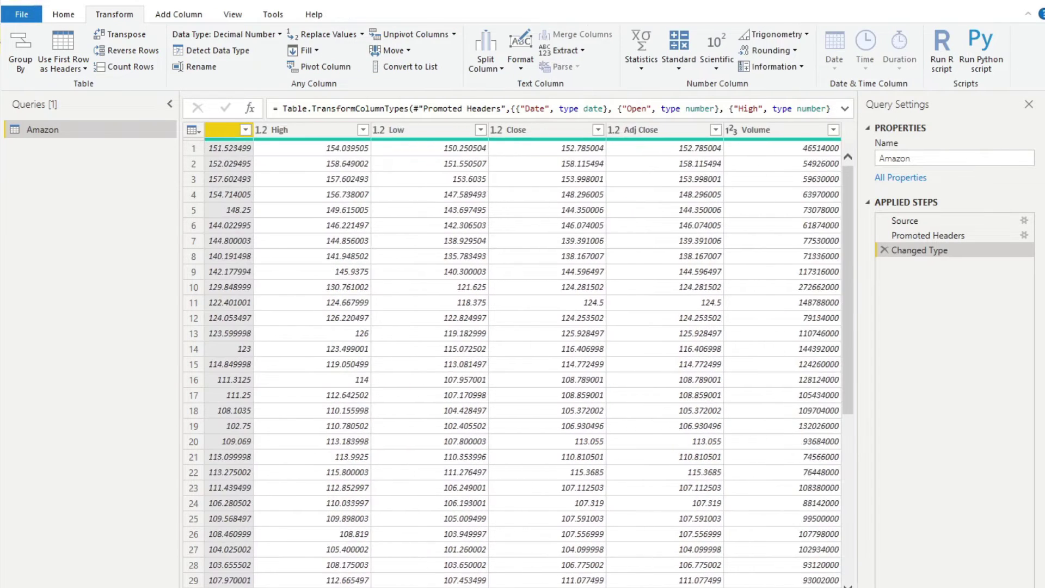
{"action": "left_click", "coordinate": [63, 14]}
{"action": "left_click", "coordinate": [23, 68]}
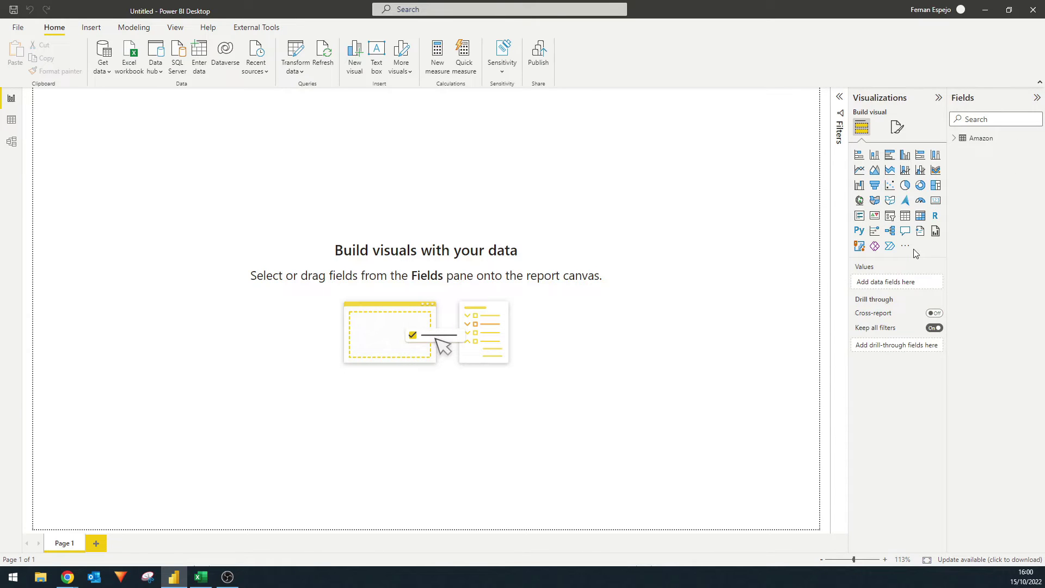
{"action": "left_click", "coordinate": [67, 577]}
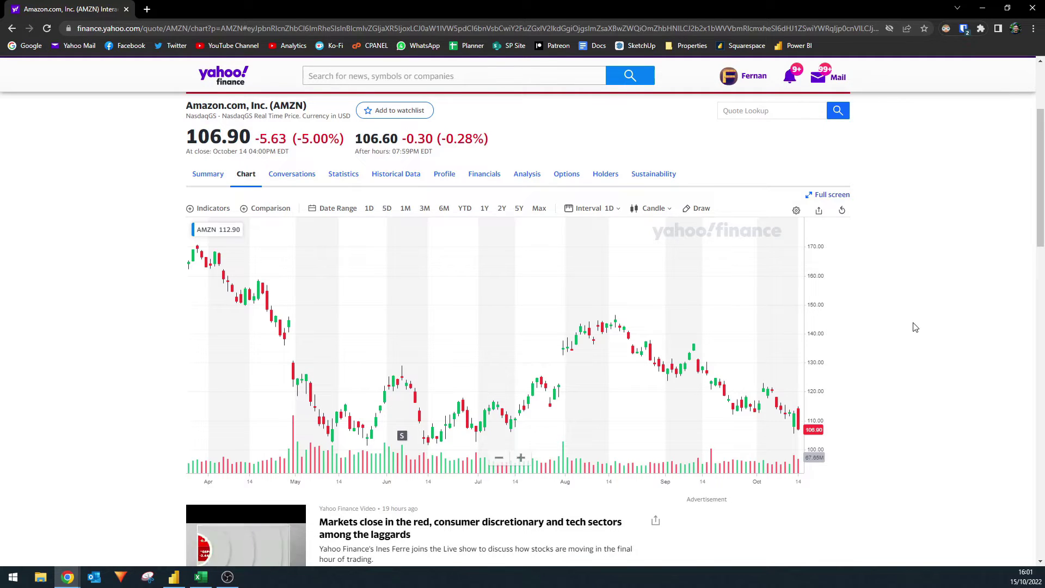
{"action": "left_click", "coordinate": [174, 577]}
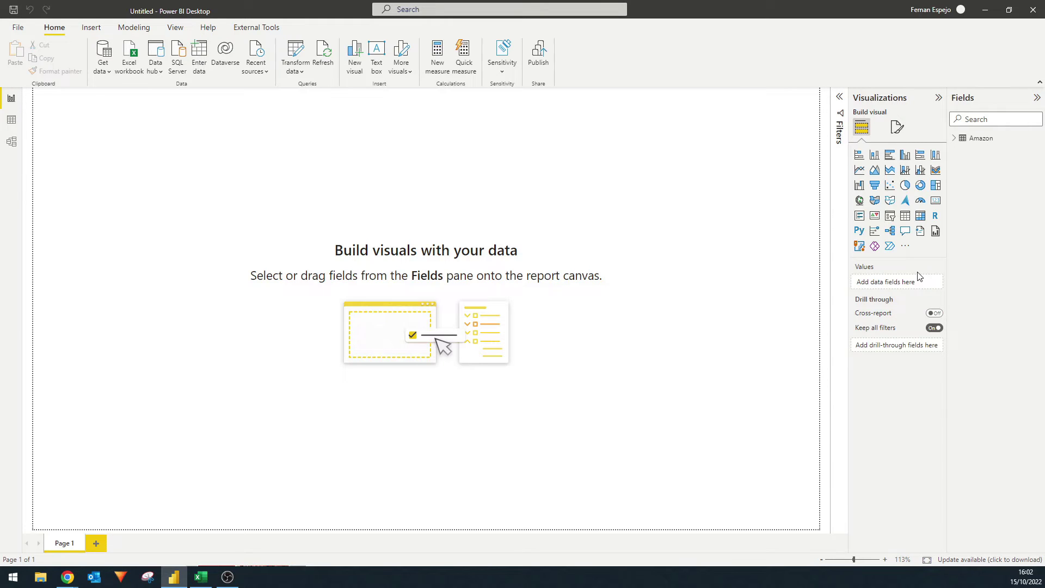
Search the visuals store for 'candle' and add Candlestick by OKViz to the report
{"action": "left_click", "coordinate": [905, 246]}
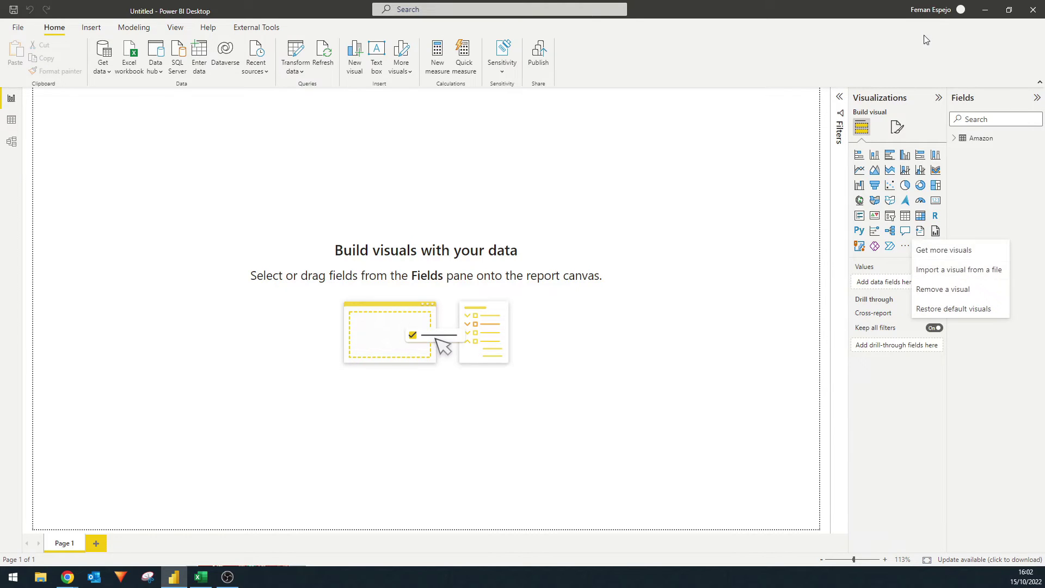
{"action": "left_click", "coordinate": [940, 14]}
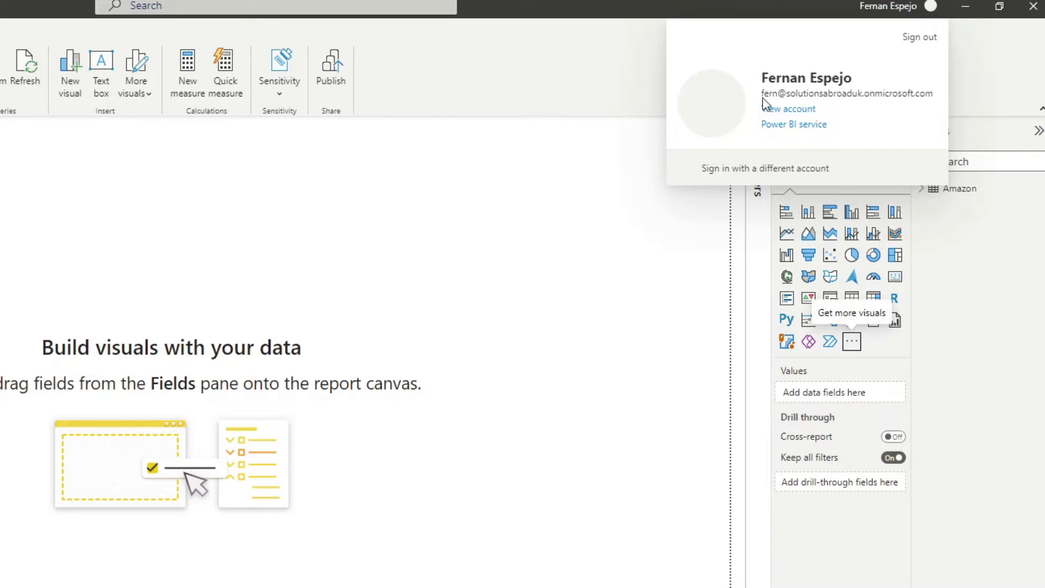
{"action": "left_click", "coordinate": [672, 437]}
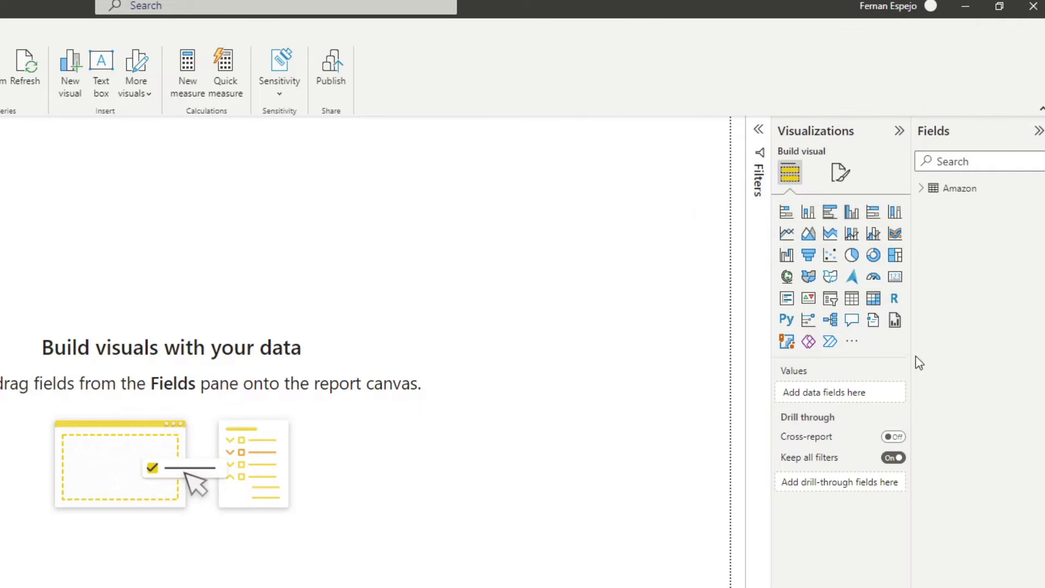
{"action": "left_click", "coordinate": [852, 342]}
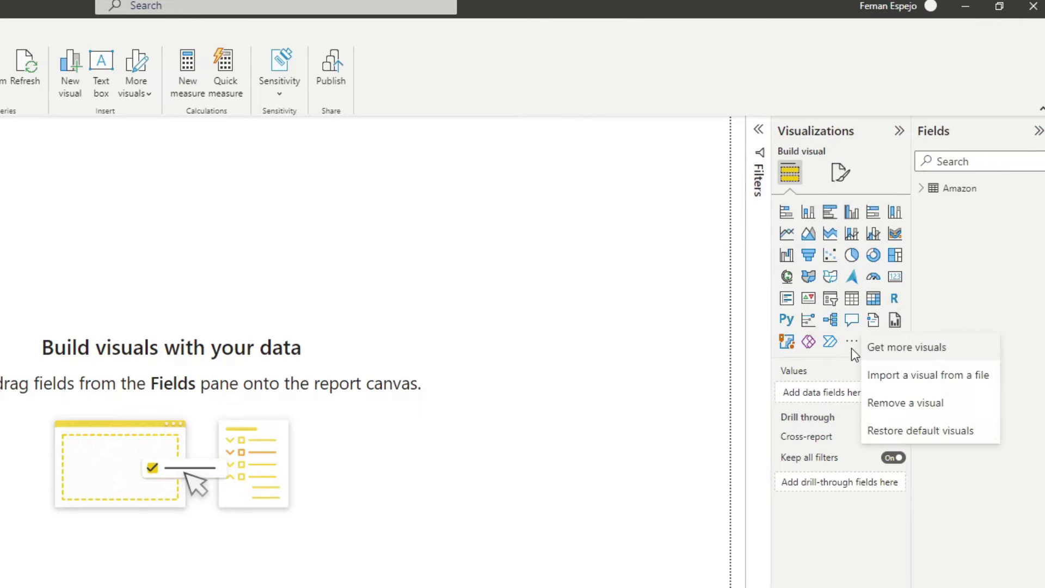
{"action": "left_click", "coordinate": [913, 349]}
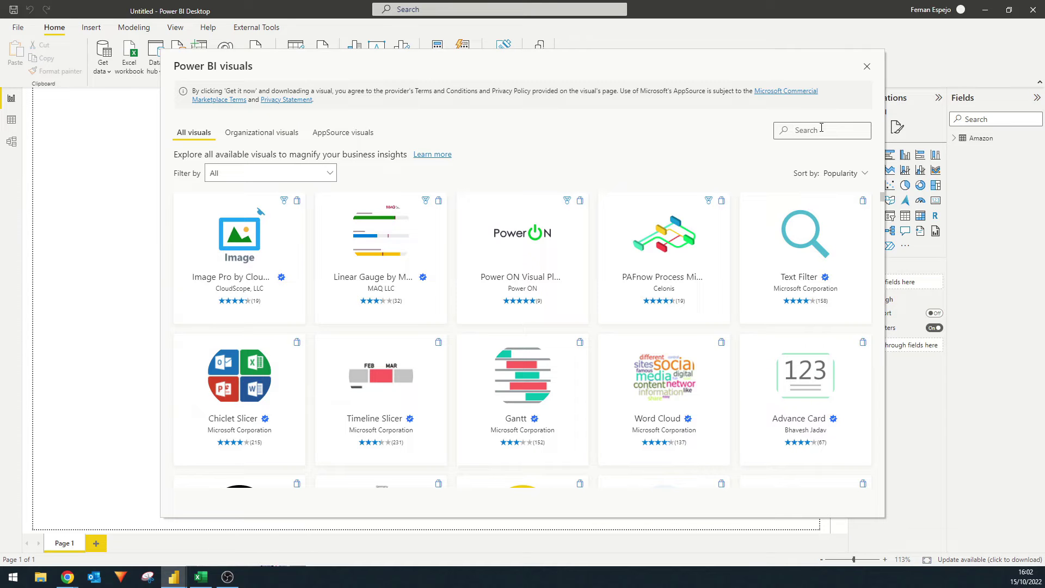
{"action": "left_click", "coordinate": [821, 129]}
{"action": "type", "text": "candle"}
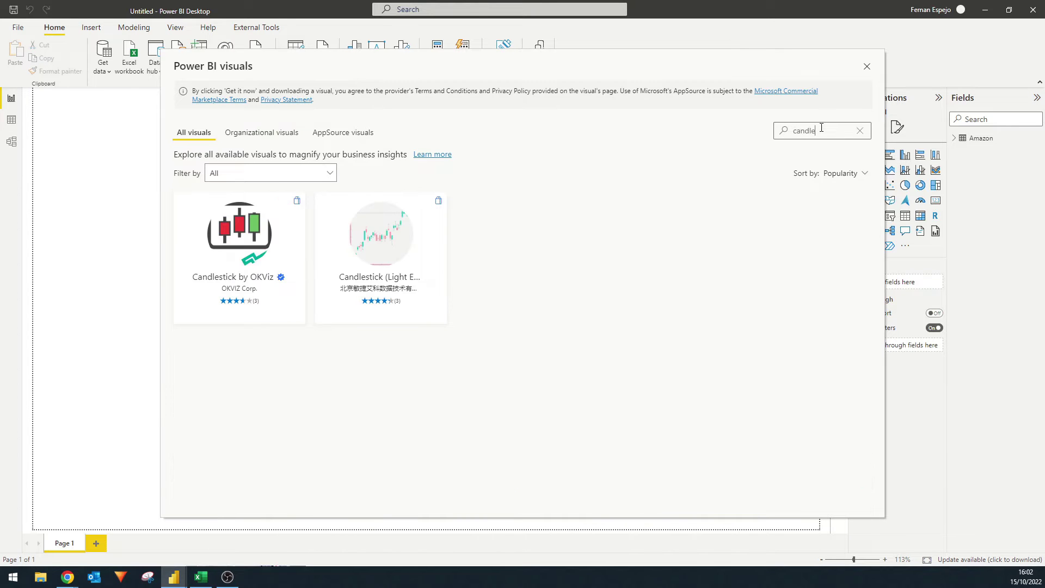
{"action": "left_click", "coordinate": [187, 246]}
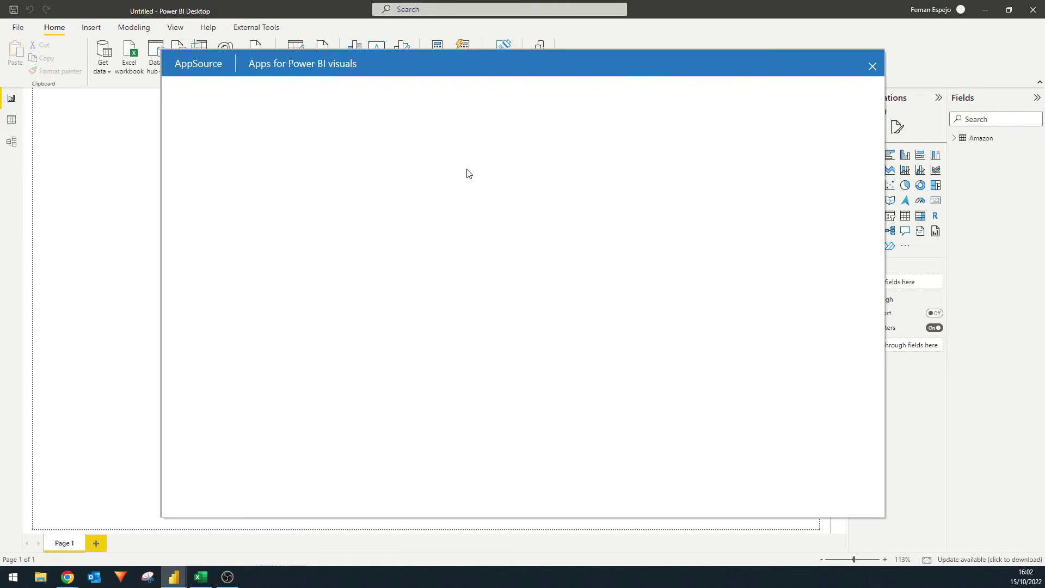
{"action": "left_click", "coordinate": [229, 220]}
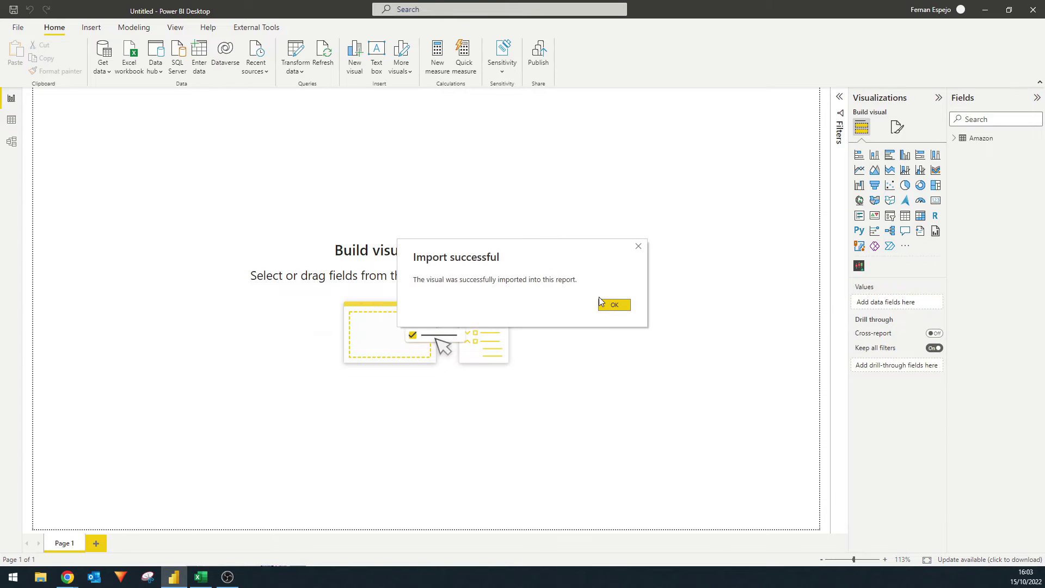
Place a Candlestick visual with Amazon's Date on Axis and Open, Close, High, Low in their wells
{"action": "left_click", "coordinate": [503, 321]}
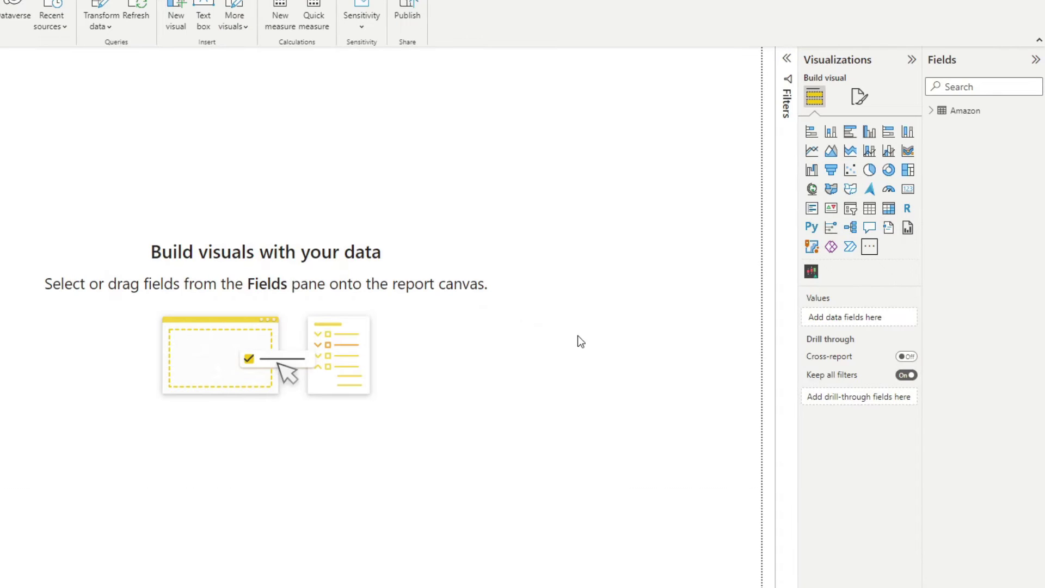
{"action": "left_click", "coordinate": [812, 271]}
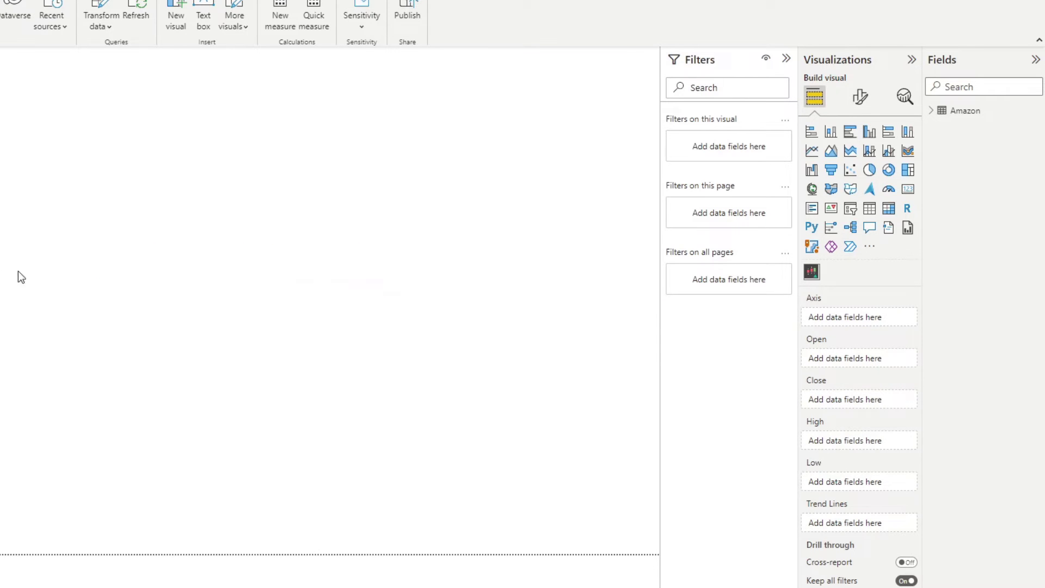
{"action": "left_click", "coordinate": [930, 113]}
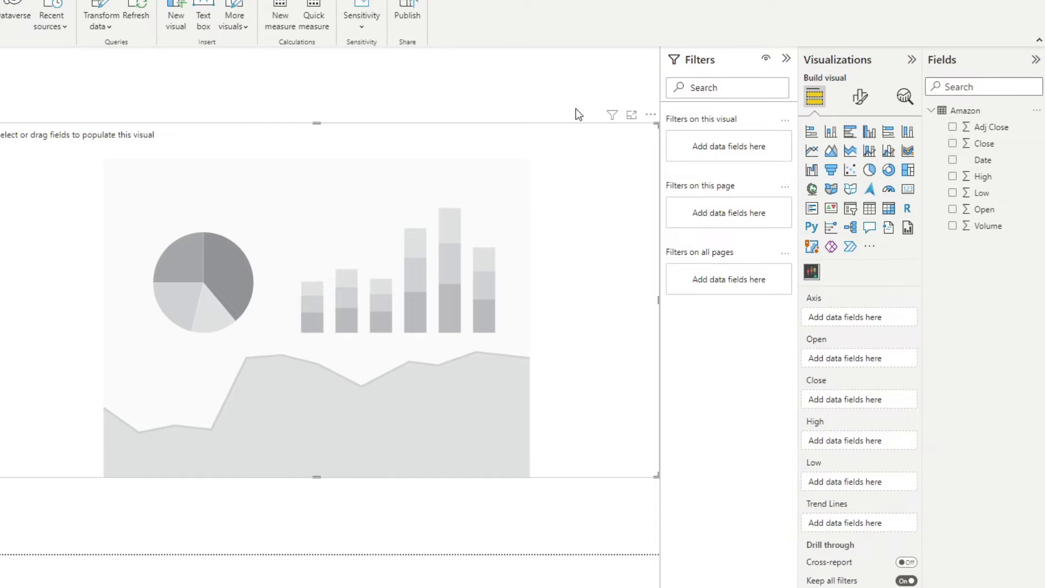
{"action": "left_click_drag", "start_coordinate": [982, 159], "coordinate": [844, 322]}
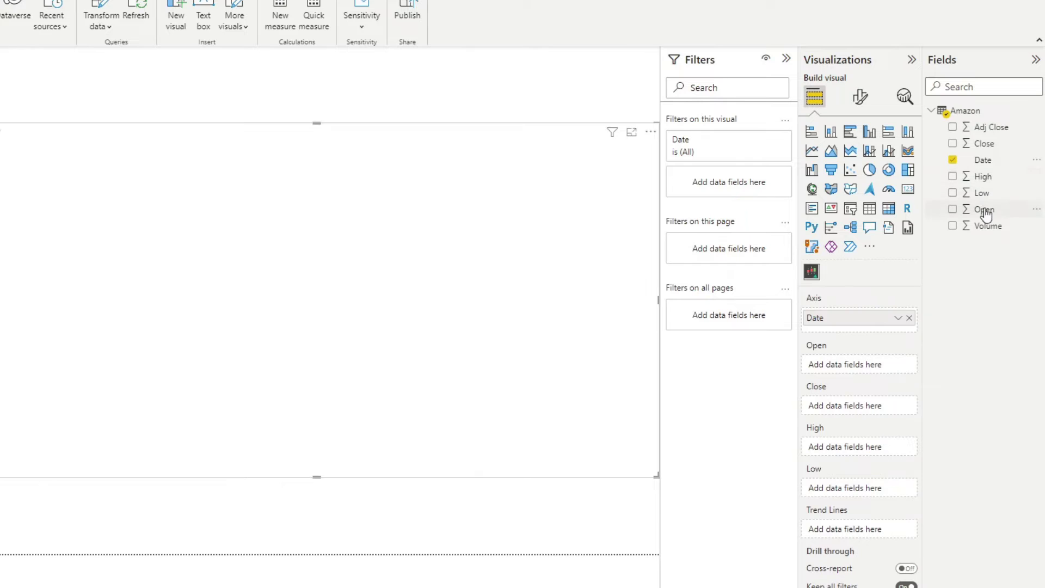
{"action": "left_click_drag", "start_coordinate": [984, 210], "coordinate": [857, 365]}
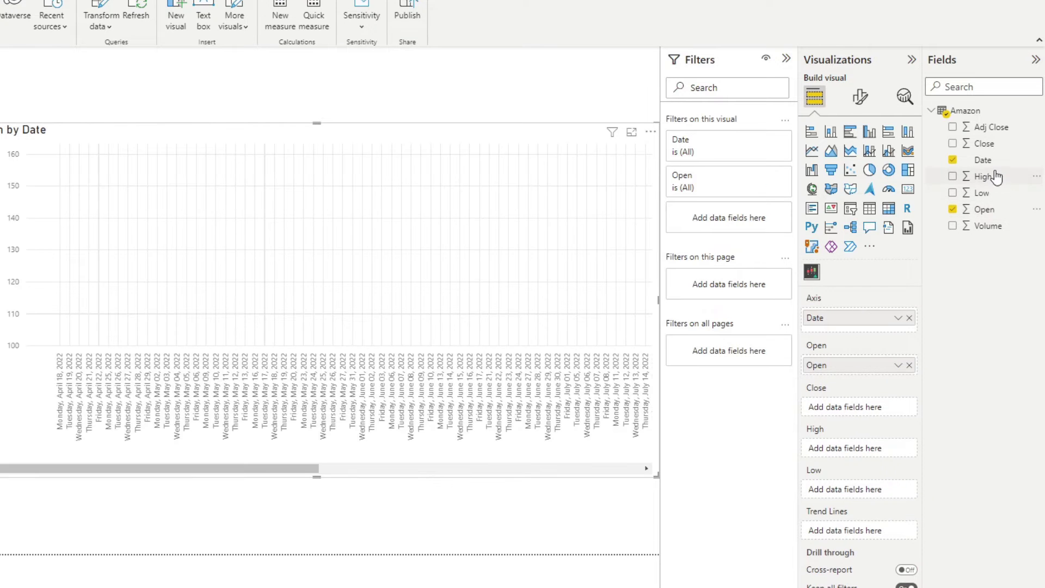
{"action": "left_click_drag", "start_coordinate": [986, 144], "coordinate": [860, 407]}
{"action": "left_click_drag", "start_coordinate": [982, 176], "coordinate": [868, 460]}
{"action": "left_click_drag", "start_coordinate": [982, 192], "coordinate": [860, 493]}
{"action": "left_click_drag", "start_coordinate": [309, 474], "coordinate": [318, 511]}
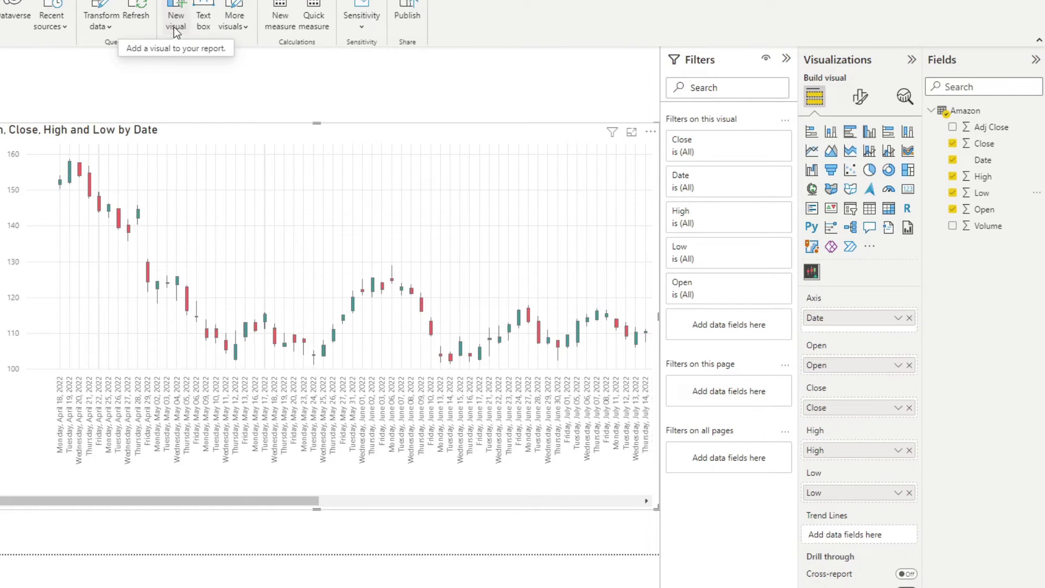
Open the Amazon query's Source step settings and pick out the AMZN ticker in the URL
{"action": "left_click", "coordinate": [98, 11]}
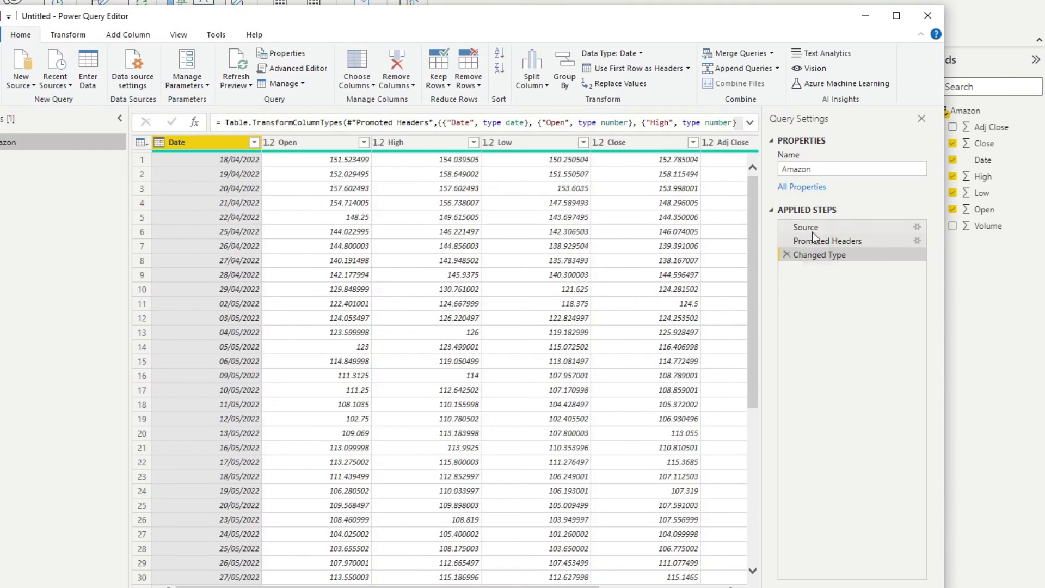
{"action": "left_click", "coordinate": [816, 227]}
{"action": "left_click", "coordinate": [917, 228]}
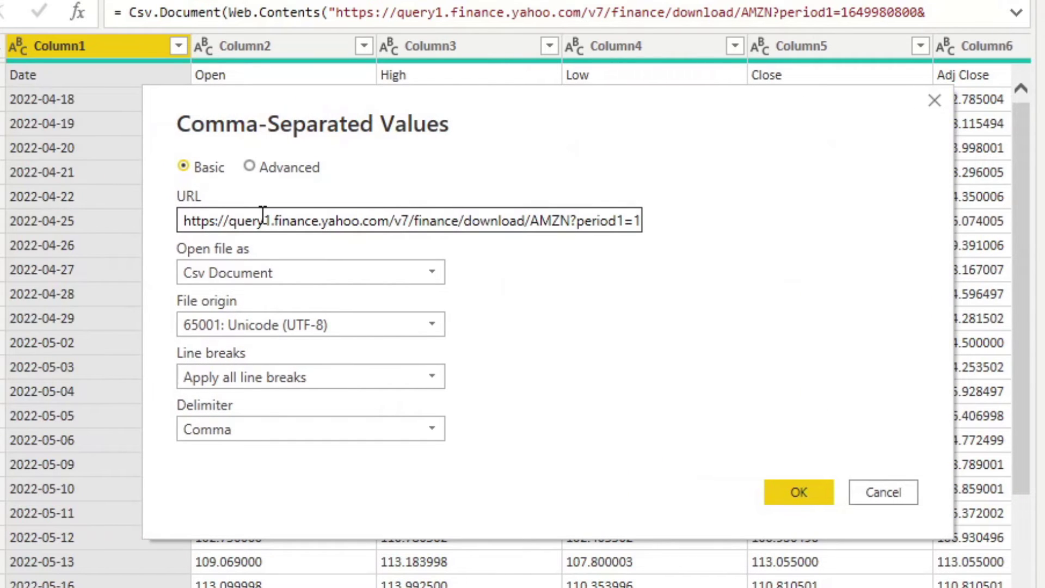
{"action": "double_click", "coordinate": [554, 221]}
{"action": "left_click", "coordinate": [583, 220]}
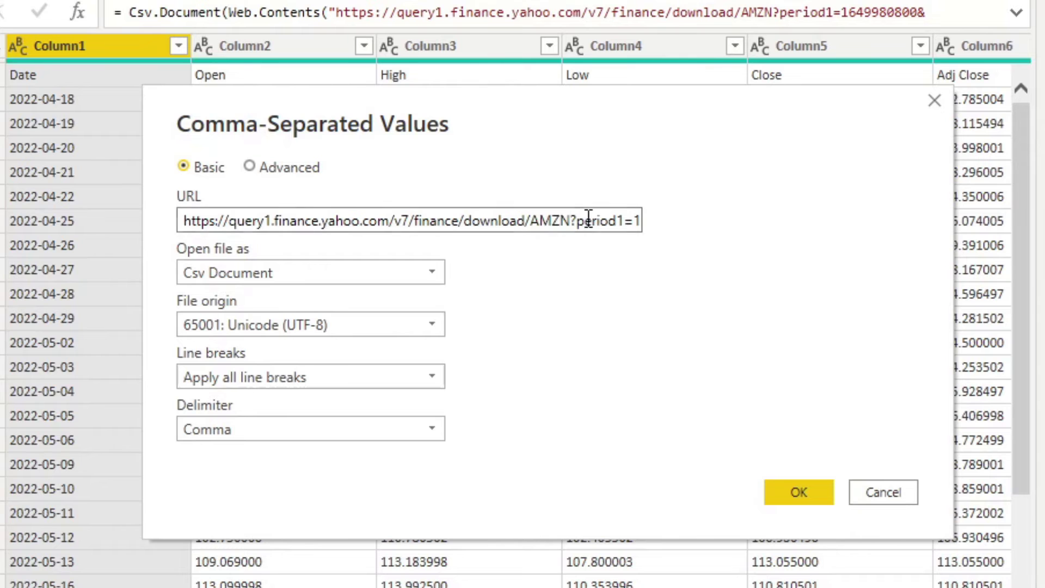
{"action": "left_click", "coordinate": [603, 221]}
{"action": "double_click", "coordinate": [552, 220]}
{"action": "left_click_drag", "start_coordinate": [603, 219], "coordinate": [638, 218]}
{"action": "double_click", "coordinate": [596, 221]}
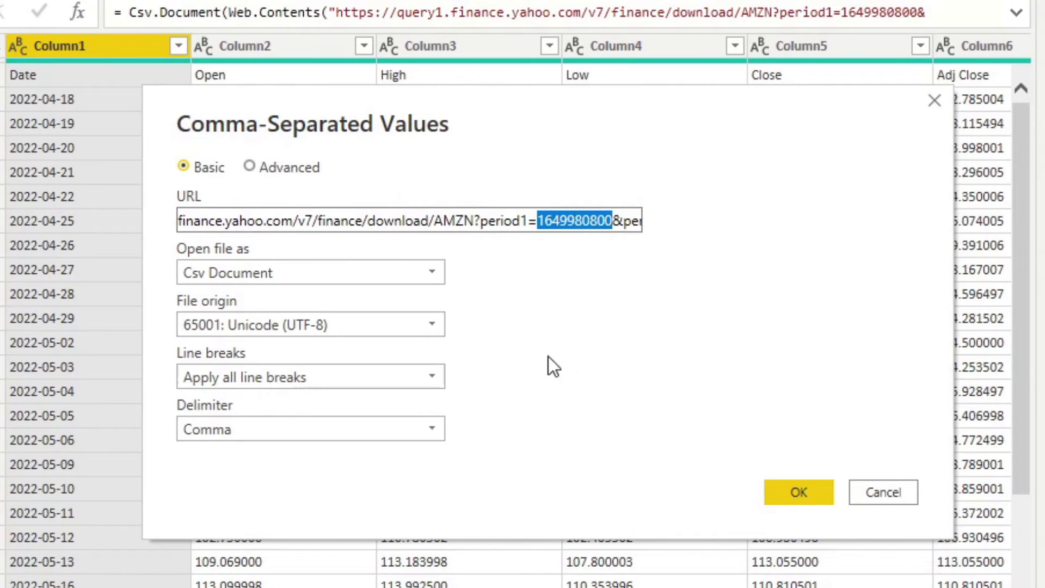
{"action": "left_click", "coordinate": [577, 215]}
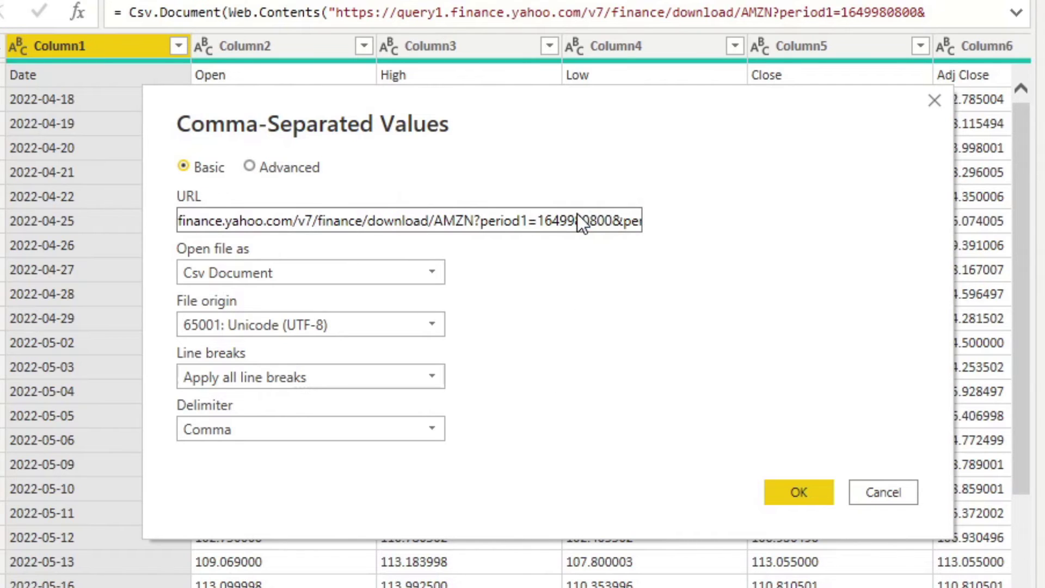
{"action": "double_click", "coordinate": [631, 221]}
{"action": "left_click", "coordinate": [605, 223]}
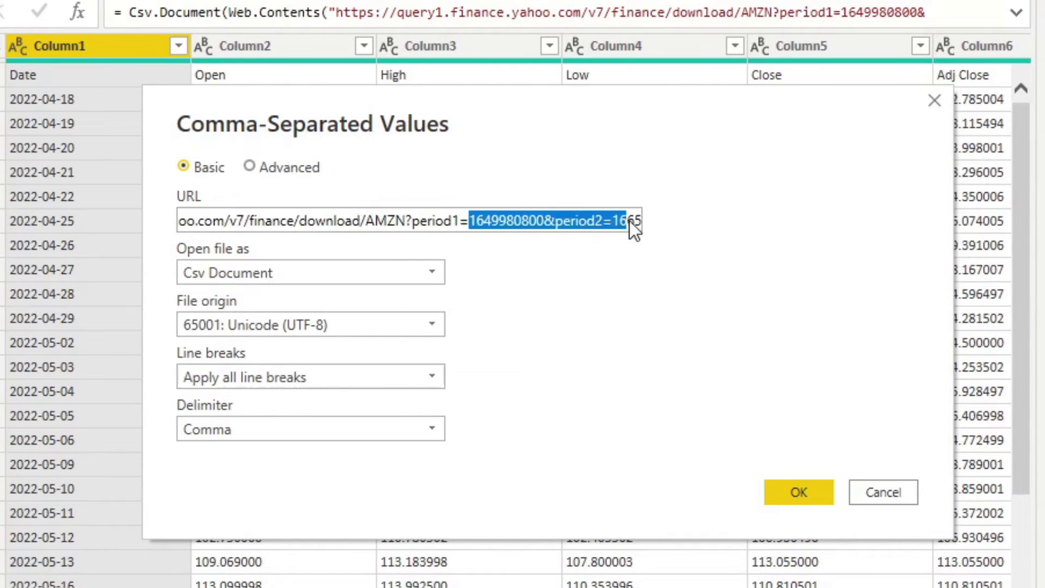
{"action": "left_click_drag", "start_coordinate": [622, 221], "coordinate": [550, 224]}
{"action": "double_click", "coordinate": [468, 222]}
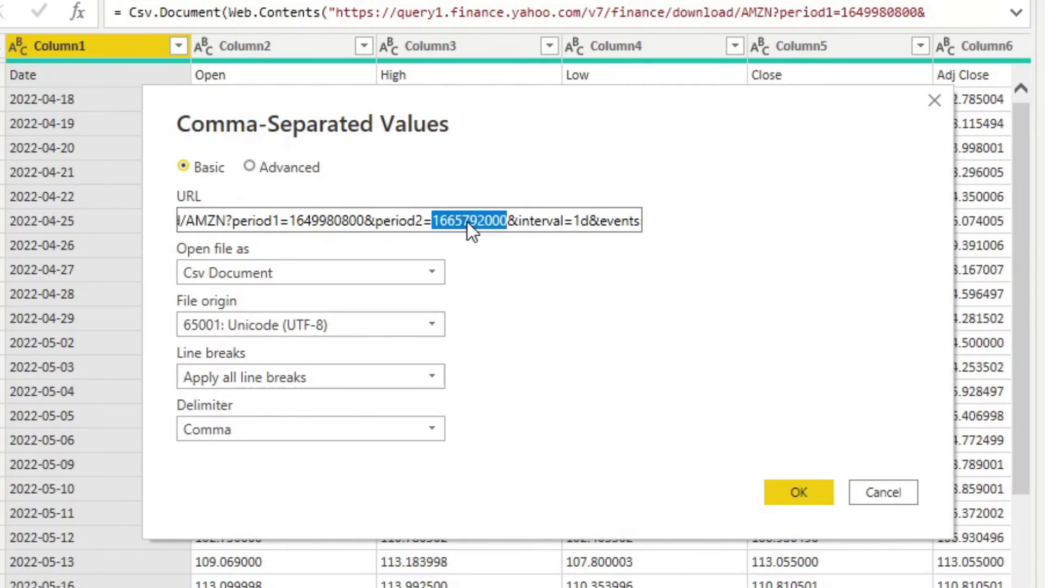
{"action": "double_click", "coordinate": [578, 224]}
{"action": "left_click", "coordinate": [619, 224]}
{"action": "key", "text": "shift+Tab"}
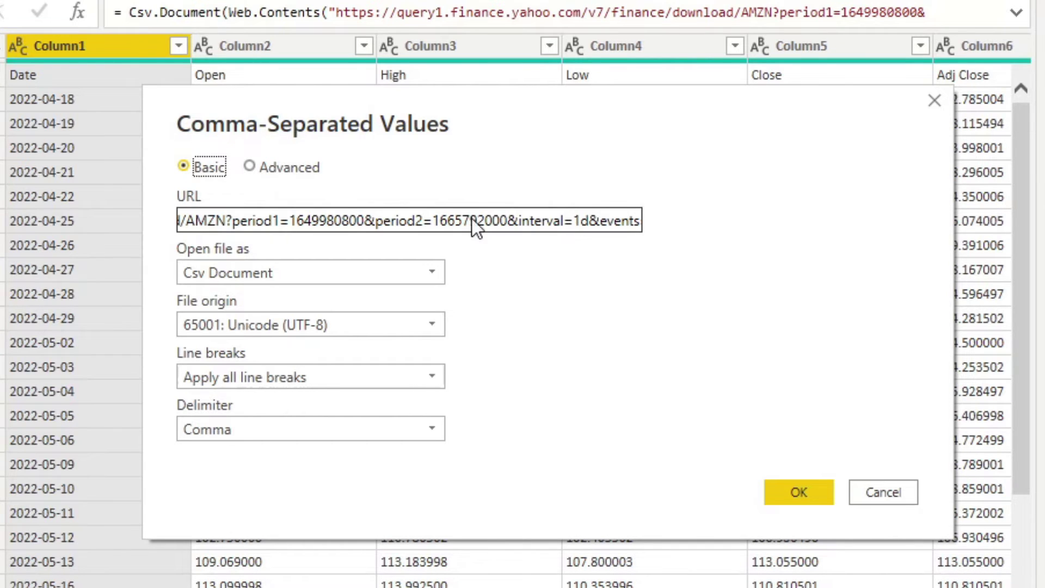
{"action": "key", "text": "Tab"}
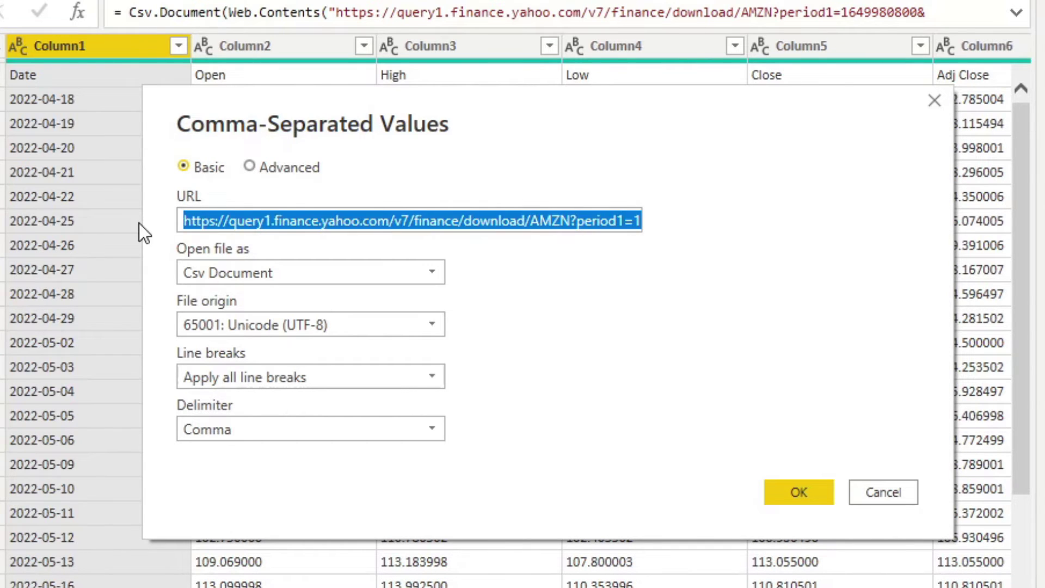
{"action": "left_click", "coordinate": [266, 224]}
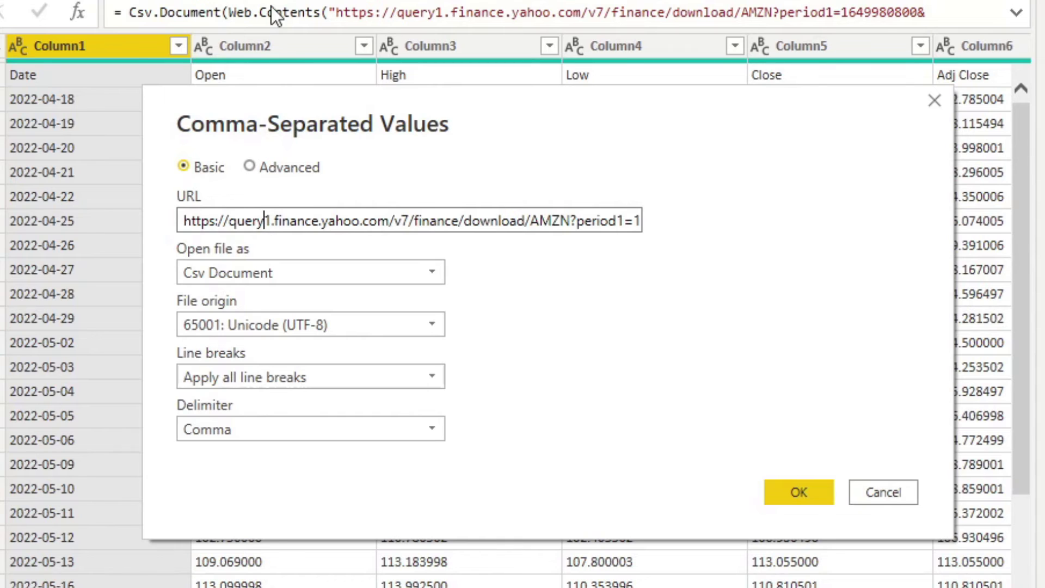
{"action": "left_click", "coordinate": [198, 220]}
{"action": "left_click_drag", "start_coordinate": [198, 220], "coordinate": [389, 214]}
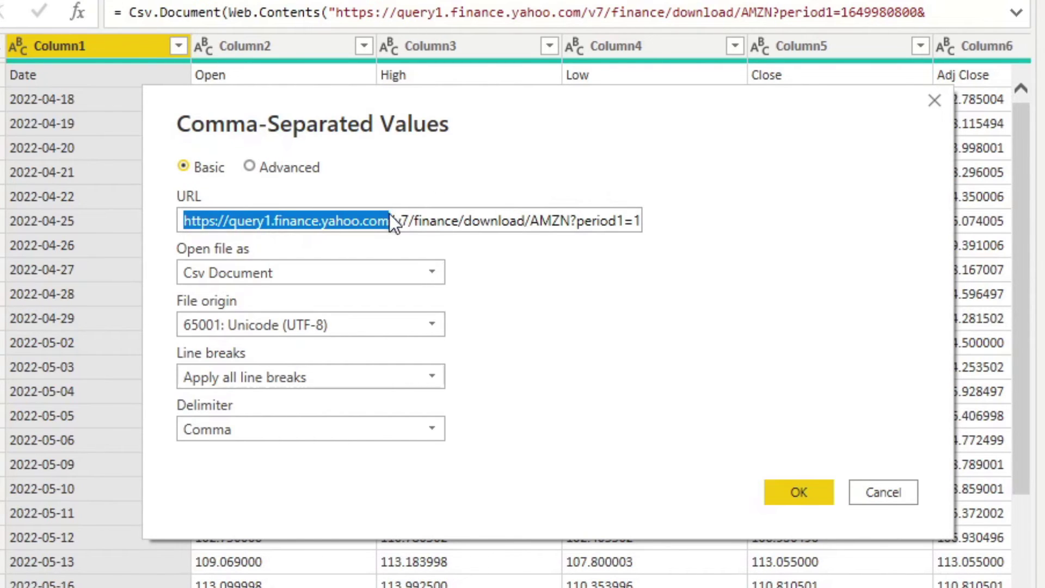
{"action": "double_click", "coordinate": [551, 220]}
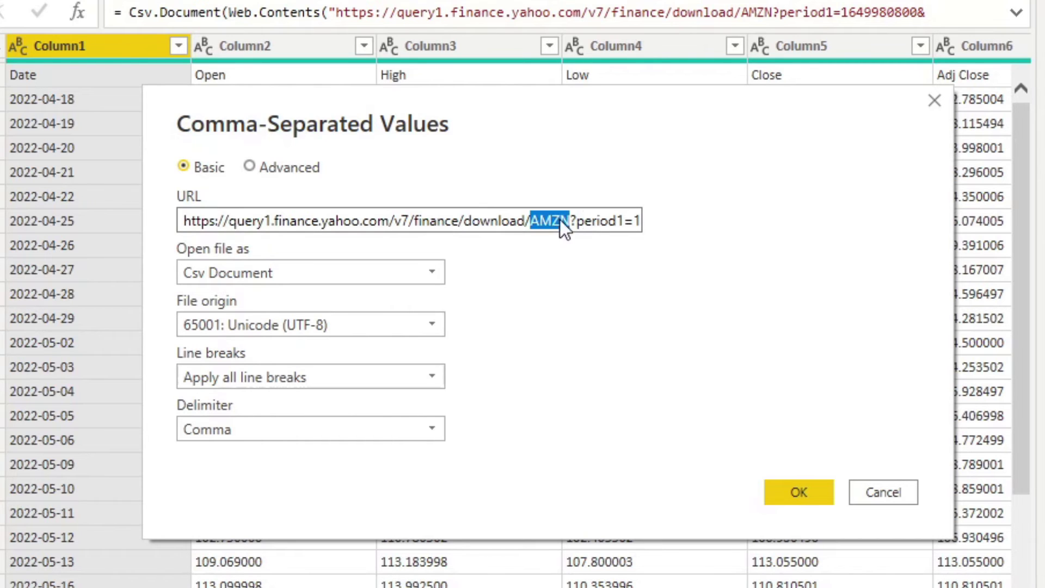
{"action": "double_click", "coordinate": [598, 221]}
{"action": "left_click_drag", "start_coordinate": [608, 227], "coordinate": [532, 224]}
{"action": "left_click", "coordinate": [530, 224]}
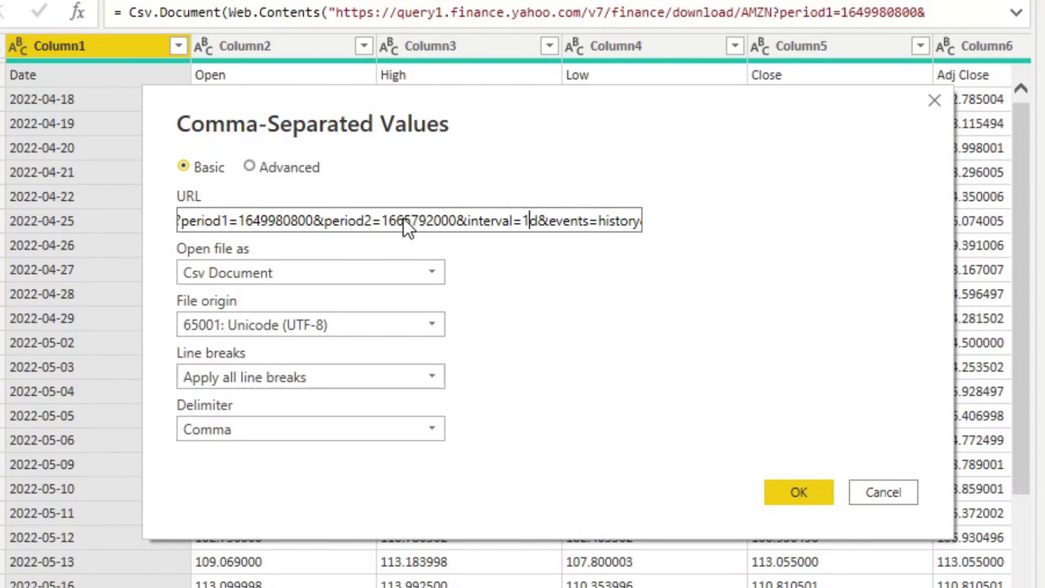
{"action": "double_click", "coordinate": [281, 216]}
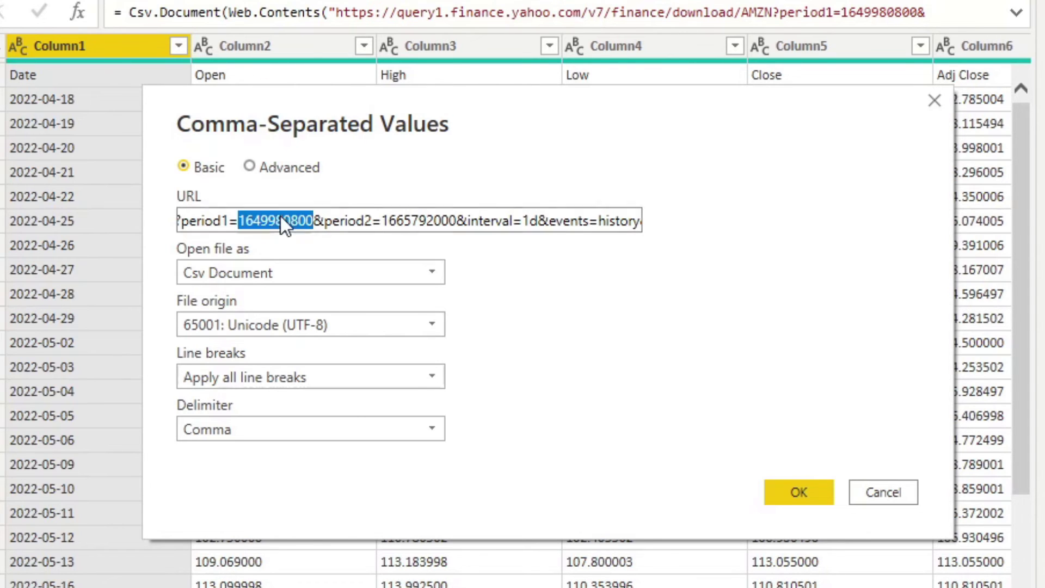
{"action": "double_click", "coordinate": [420, 217]}
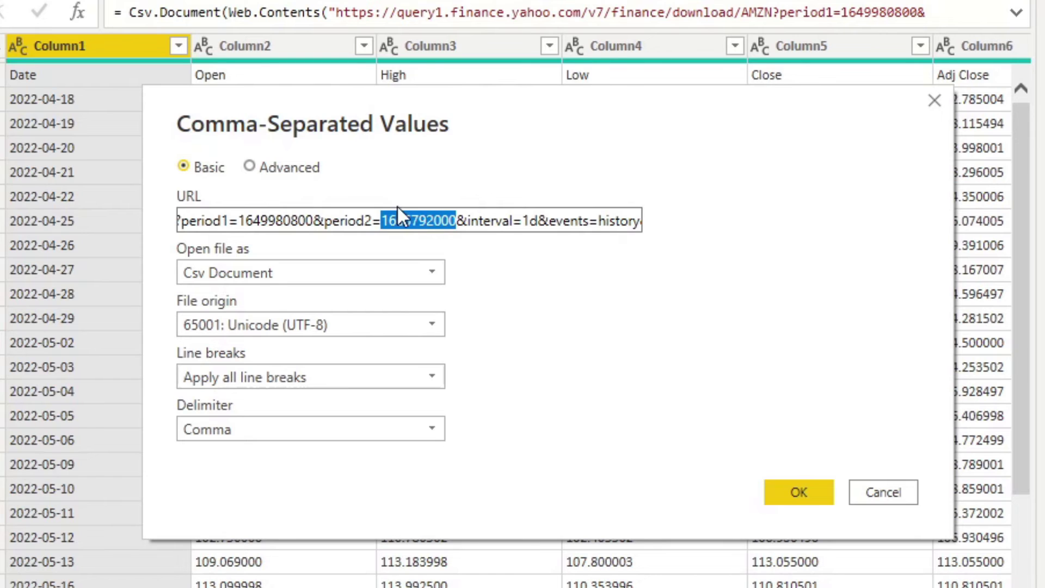
{"action": "left_click", "coordinate": [416, 221]}
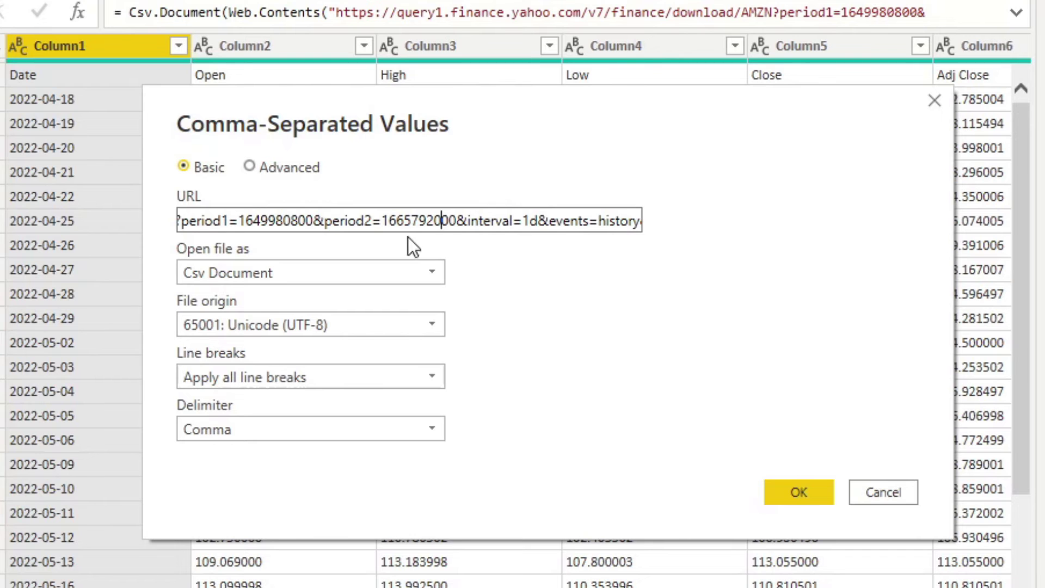
{"action": "double_click", "coordinate": [413, 220]}
{"action": "key", "text": "ctrl+c"}
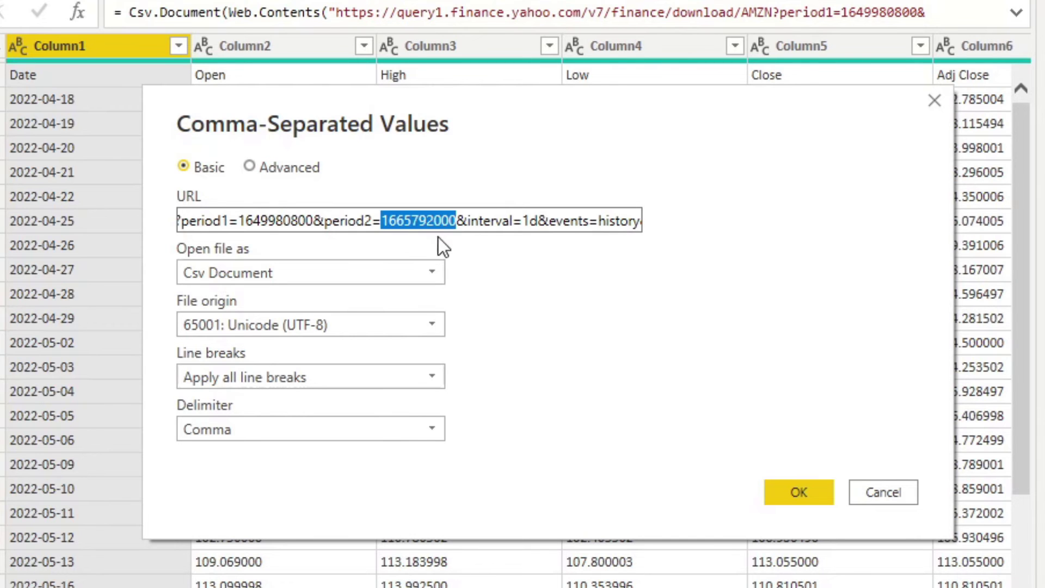
Search 'epoch' in a new Chrome tab and open the Epoch Converter website
{"action": "left_click", "coordinate": [67, 577]}
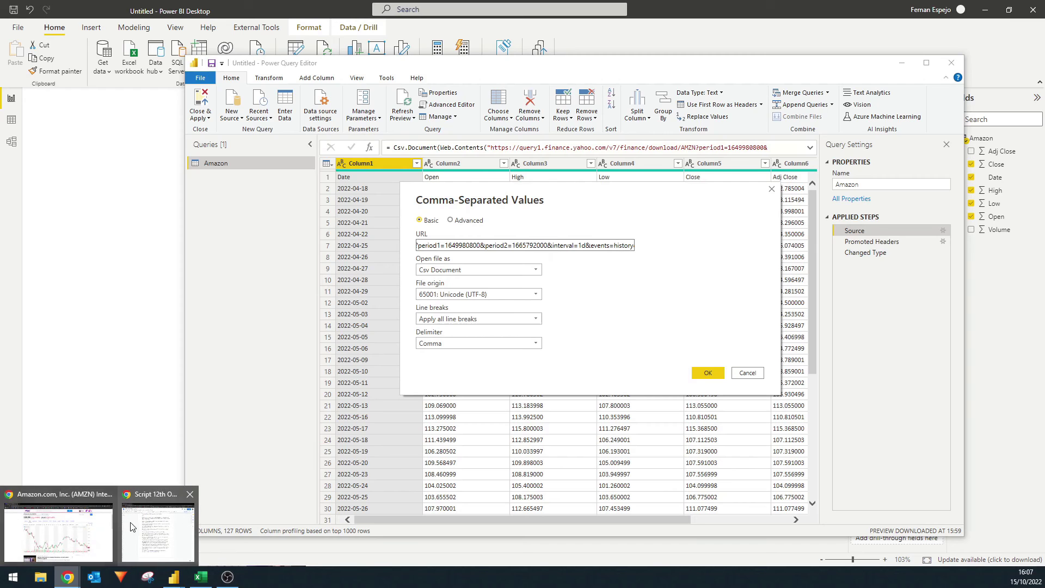
{"action": "left_click", "coordinate": [93, 533]}
{"action": "left_click", "coordinate": [146, 8]}
{"action": "type", "text": "epoch"}
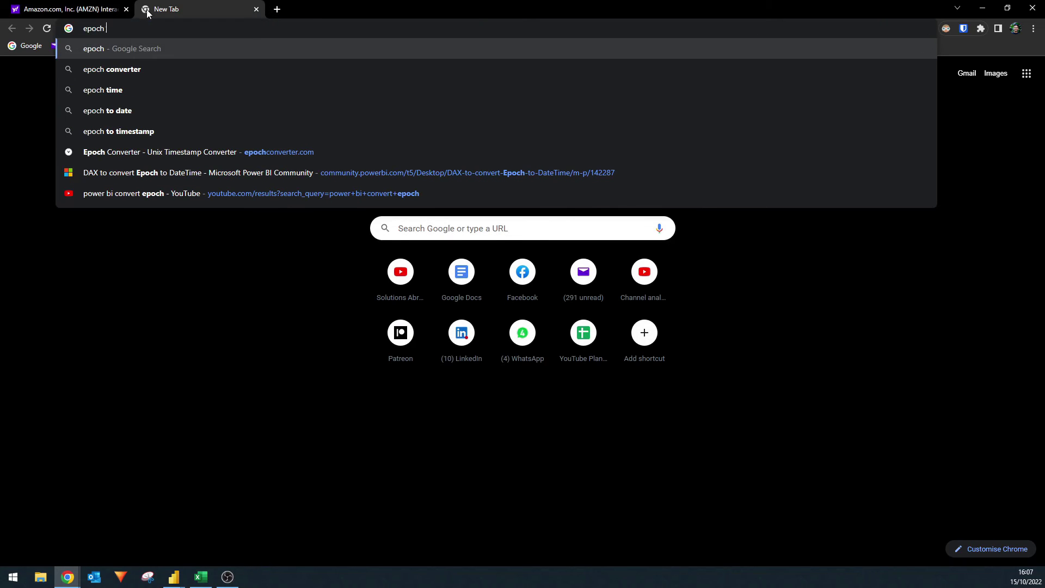
{"action": "key", "text": "Return"}
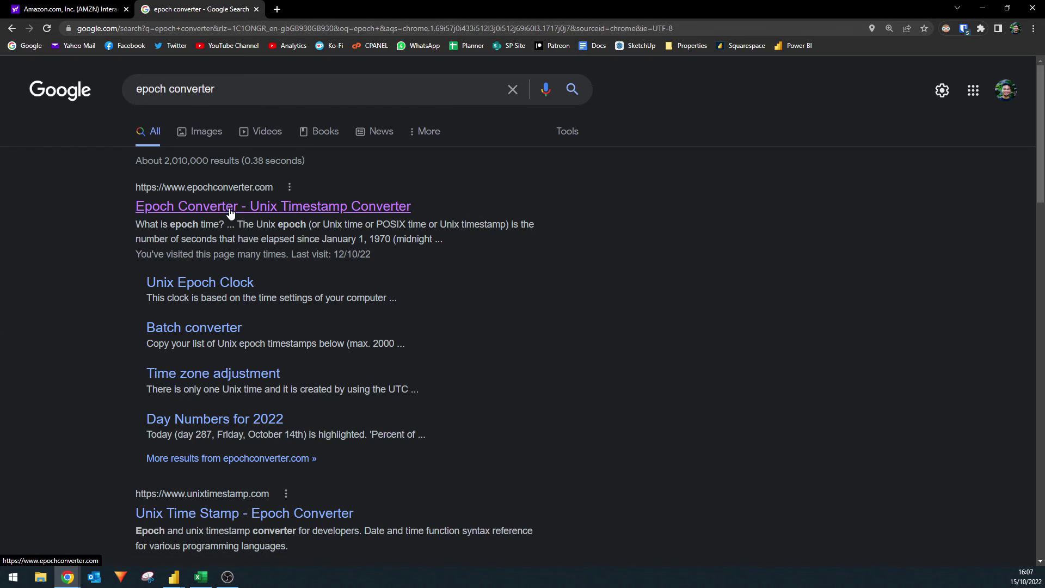
{"action": "left_click", "coordinate": [228, 208]}
{"action": "left_click_drag", "start_coordinate": [218, 259], "coordinate": [101, 264]}
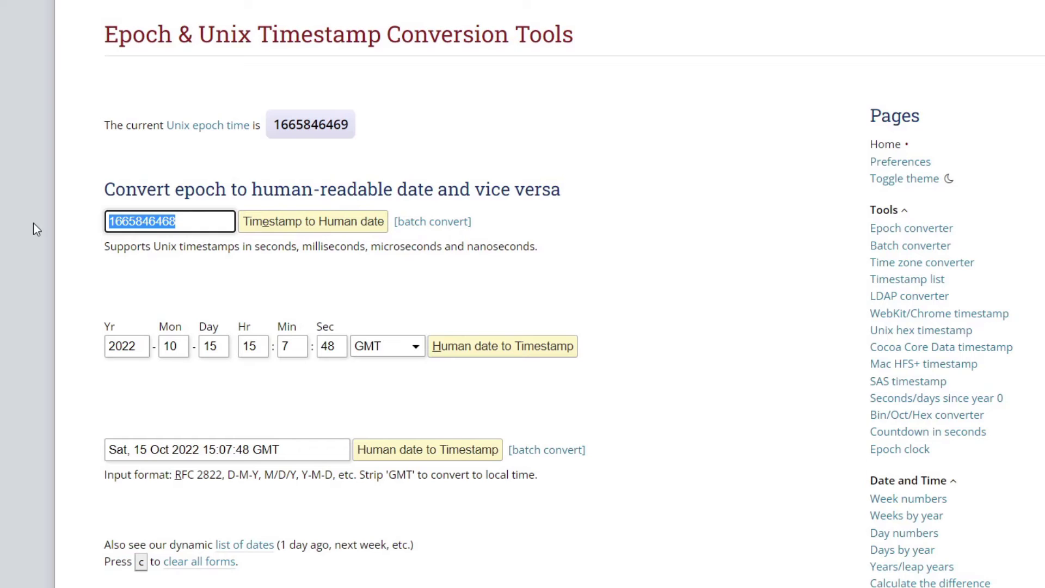
{"action": "key", "text": "ctrl+v"}
{"action": "left_click", "coordinate": [289, 227]}
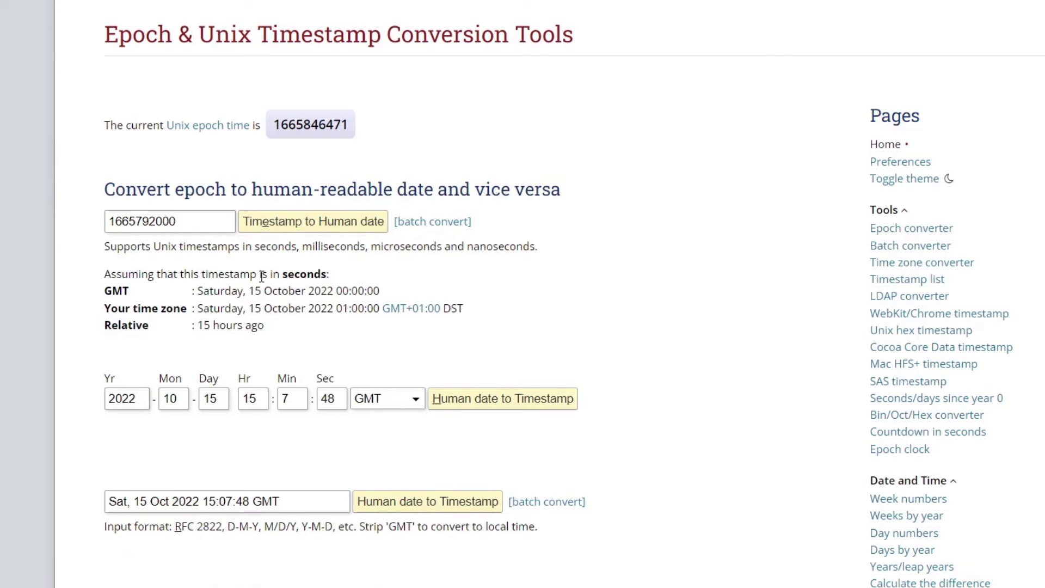
{"action": "left_click_drag", "start_coordinate": [248, 289], "coordinate": [305, 294]}
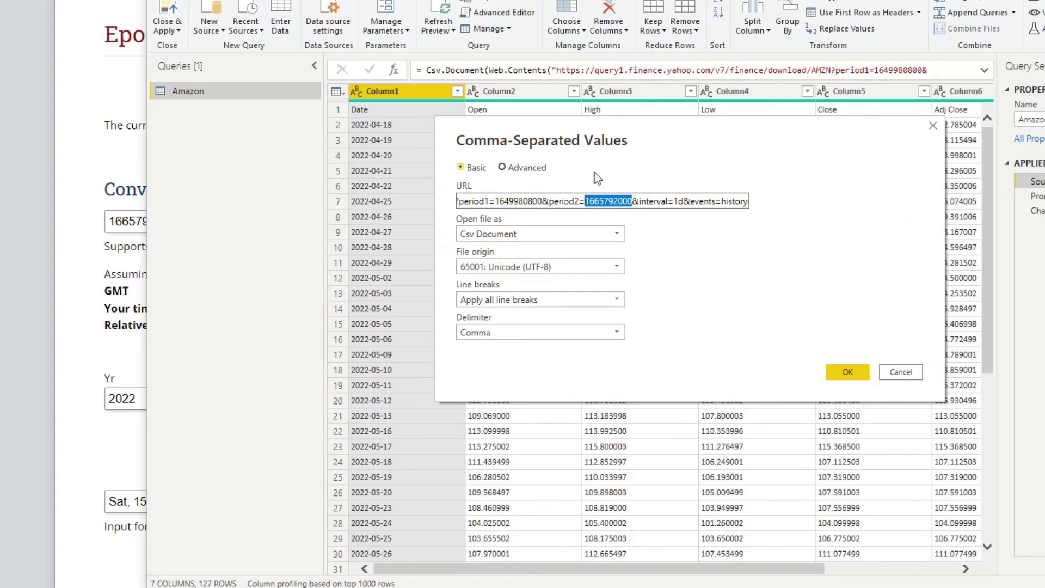
{"action": "key", "text": "alt+Tab"}
{"action": "left_click", "coordinate": [526, 204]}
{"action": "double_click", "coordinate": [527, 202]}
{"action": "key", "text": "ctrl+c"}
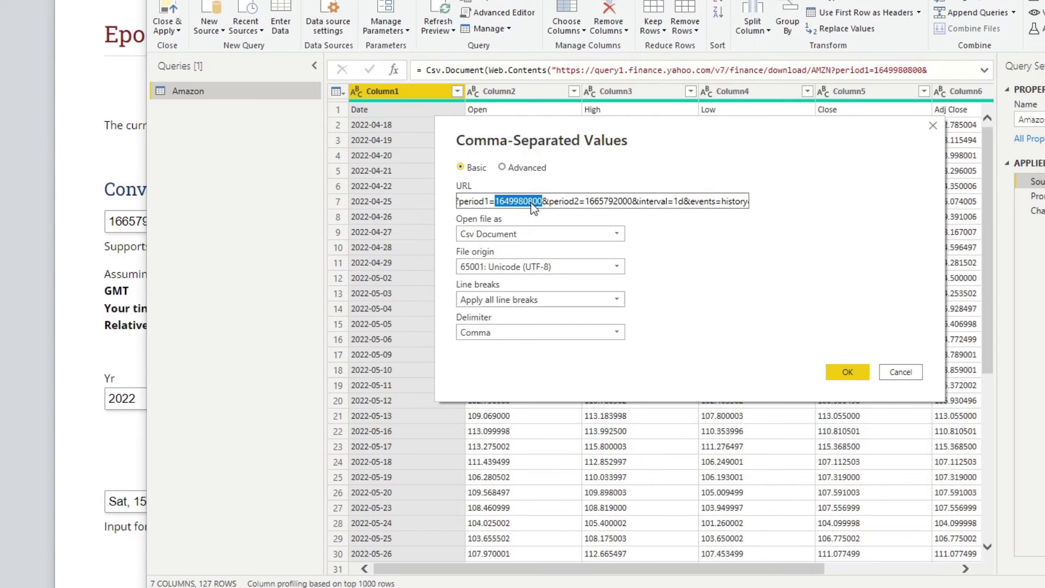
{"action": "key", "text": "alt+Tab"}
{"action": "left_click_drag", "start_coordinate": [177, 222], "coordinate": [117, 231]}
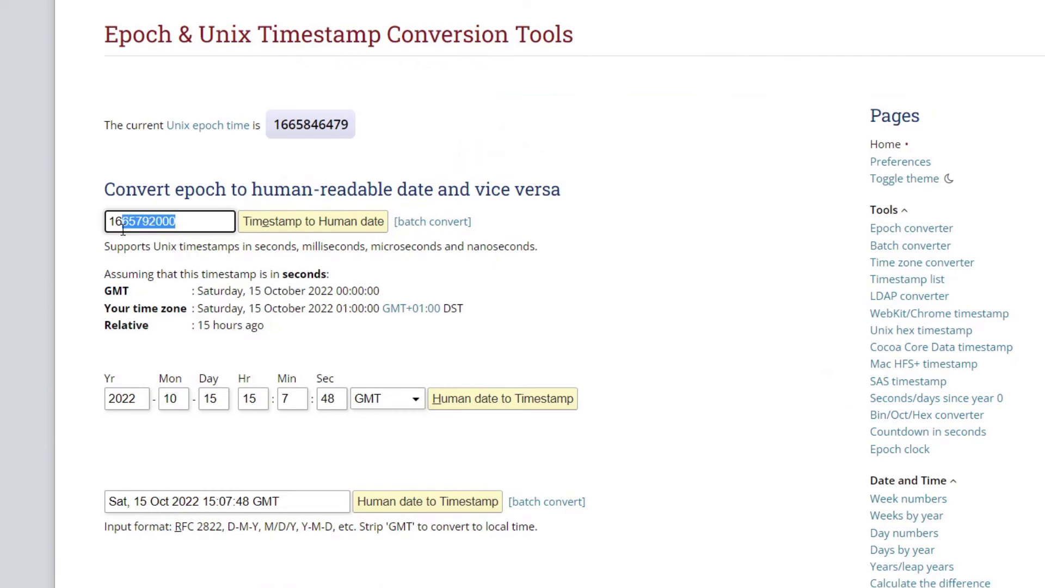
{"action": "key", "text": "ctrl+v"}
{"action": "left_click", "coordinate": [257, 220]}
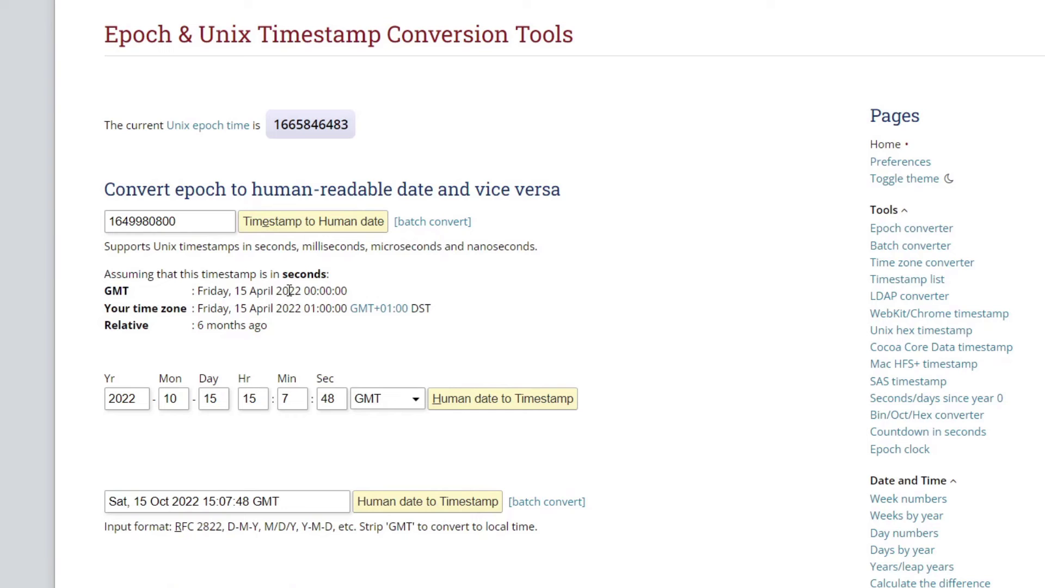
{"action": "key", "text": "alt+Tab"}
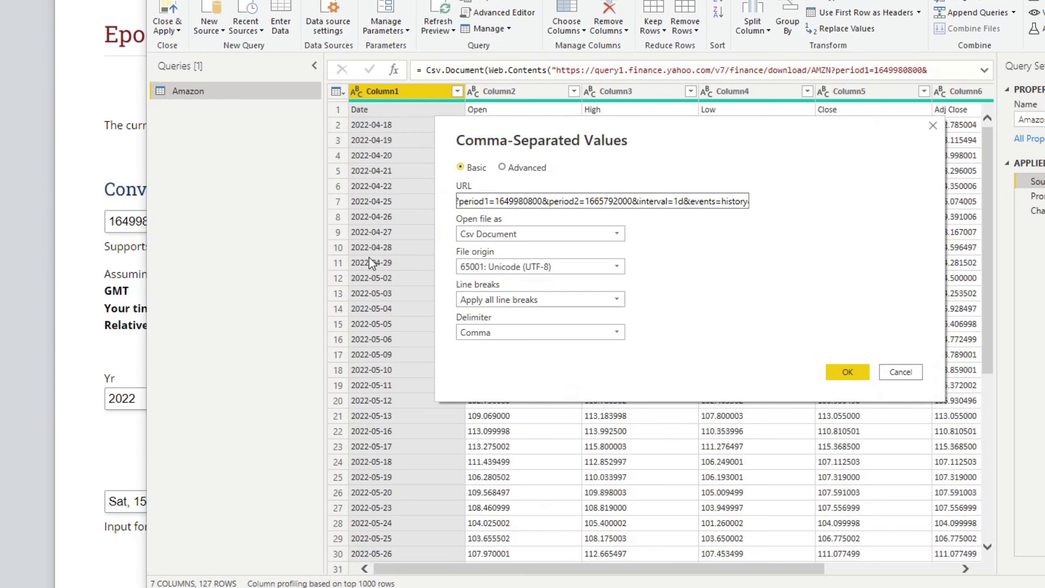
{"action": "double_click", "coordinate": [609, 201]}
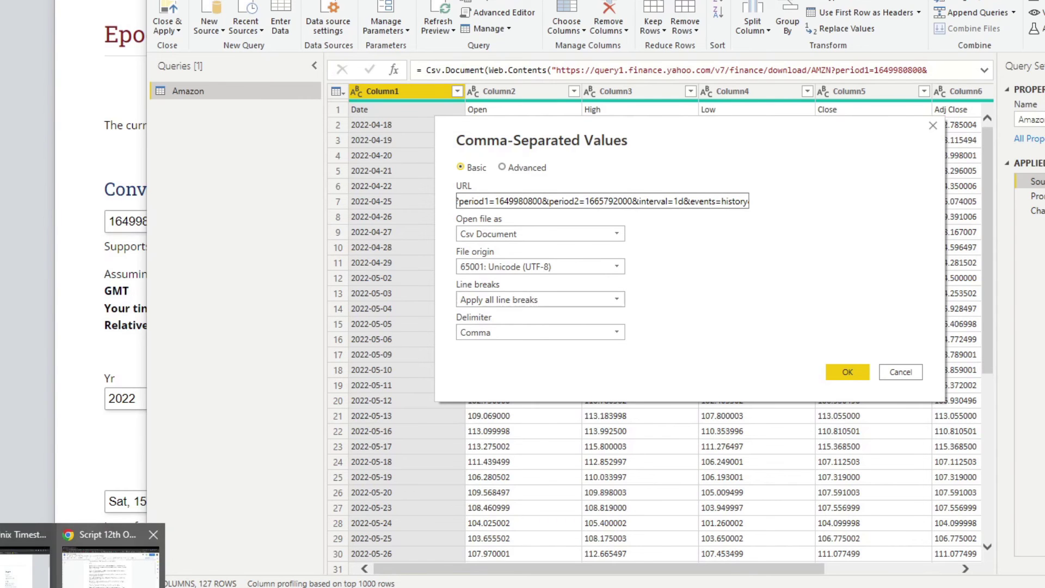
Locate Epoch Converter's Human date to Timestamp fields and run a first conversion
{"action": "left_click", "coordinate": [27, 550]}
{"action": "scroll", "coordinate": [240, 280], "scroll_direction": "down", "scroll_amount": 4}
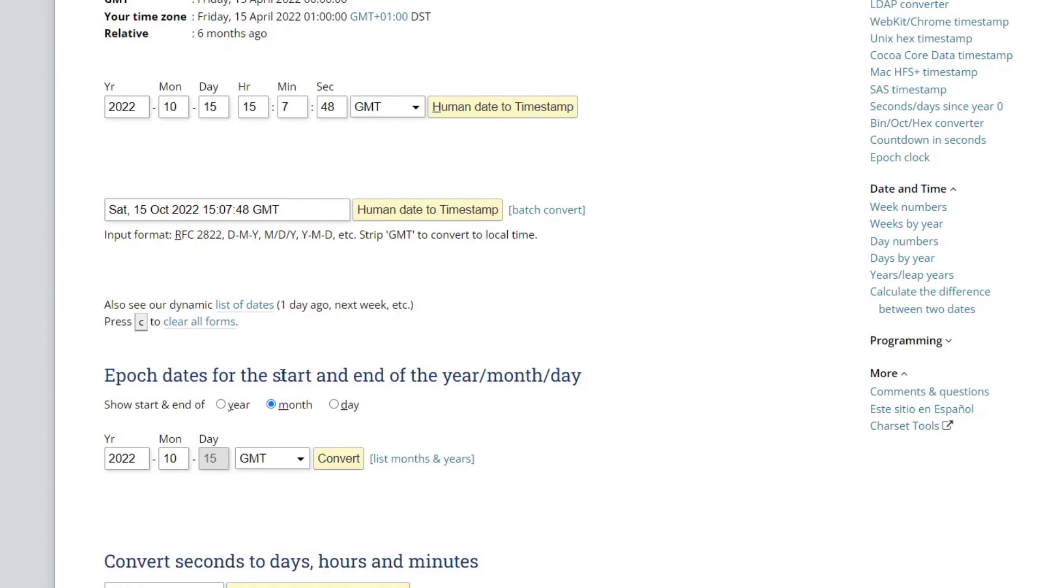
{"action": "scroll", "coordinate": [288, 370], "scroll_direction": "up", "scroll_amount": 3}
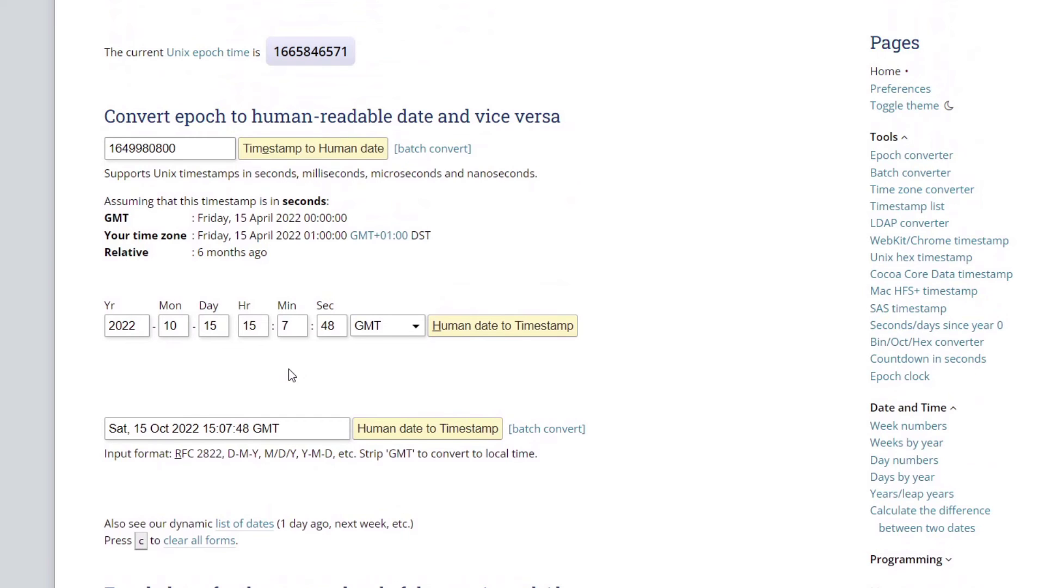
{"action": "scroll", "coordinate": [183, 370], "scroll_direction": "down", "scroll_amount": 3}
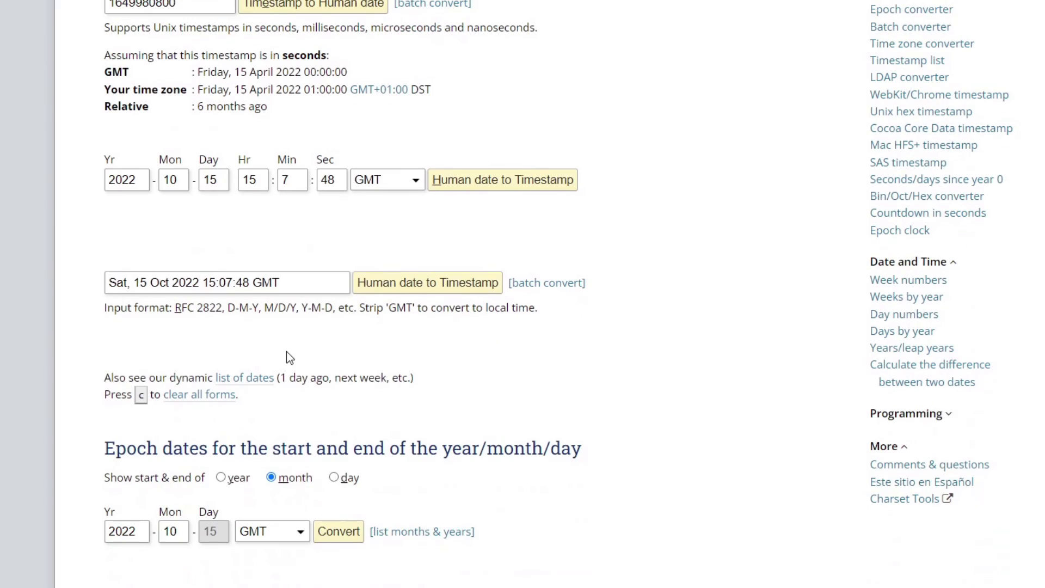
{"action": "left_click_drag", "start_coordinate": [305, 283], "coordinate": [107, 283]}
{"action": "key", "text": "Right"}
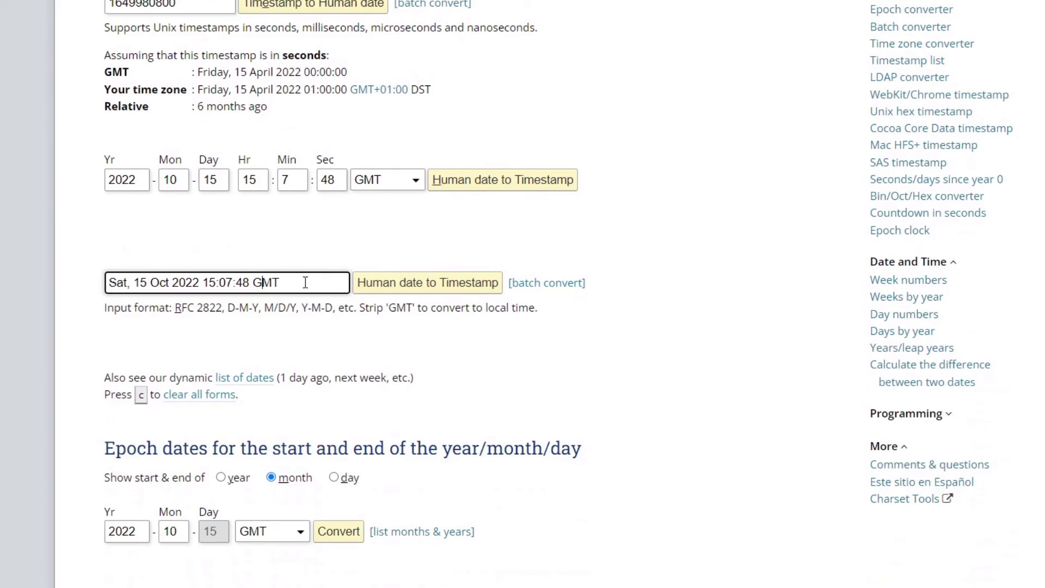
{"action": "scroll", "coordinate": [236, 384], "scroll_direction": "down", "scroll_amount": 6}
{"action": "scroll", "coordinate": [235, 382], "scroll_direction": "up", "scroll_amount": 10}
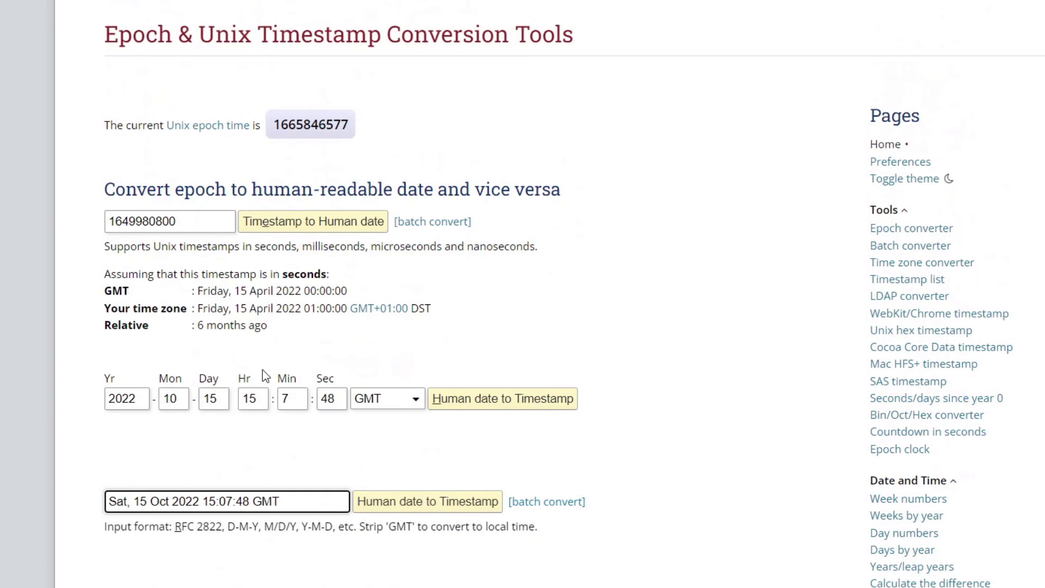
{"action": "left_click", "coordinate": [454, 404]}
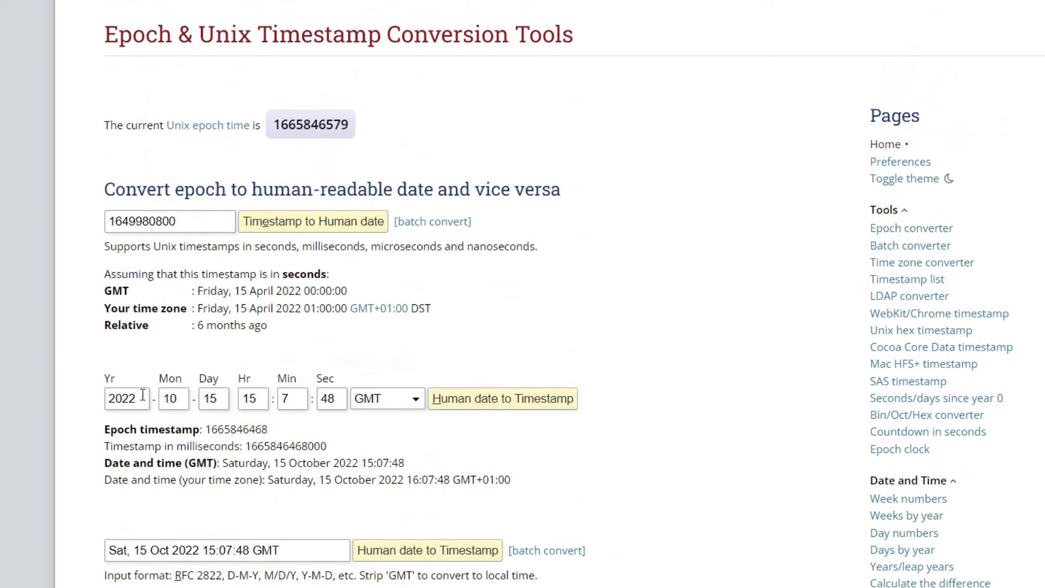
{"action": "left_click_drag", "start_coordinate": [139, 400], "coordinate": [125, 401]}
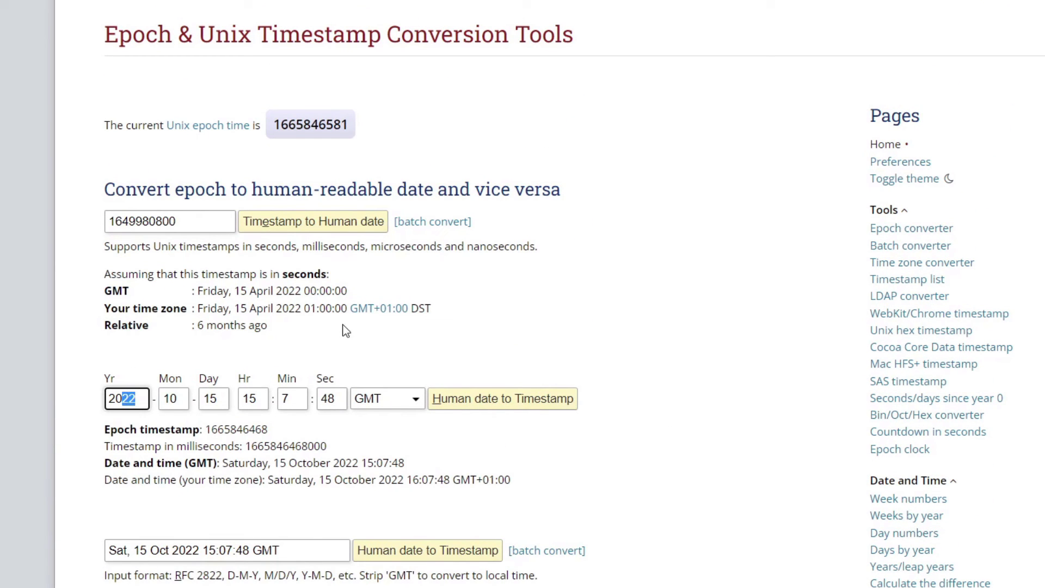
{"action": "type", "text": "29"}
{"action": "left_click", "coordinate": [487, 405]}
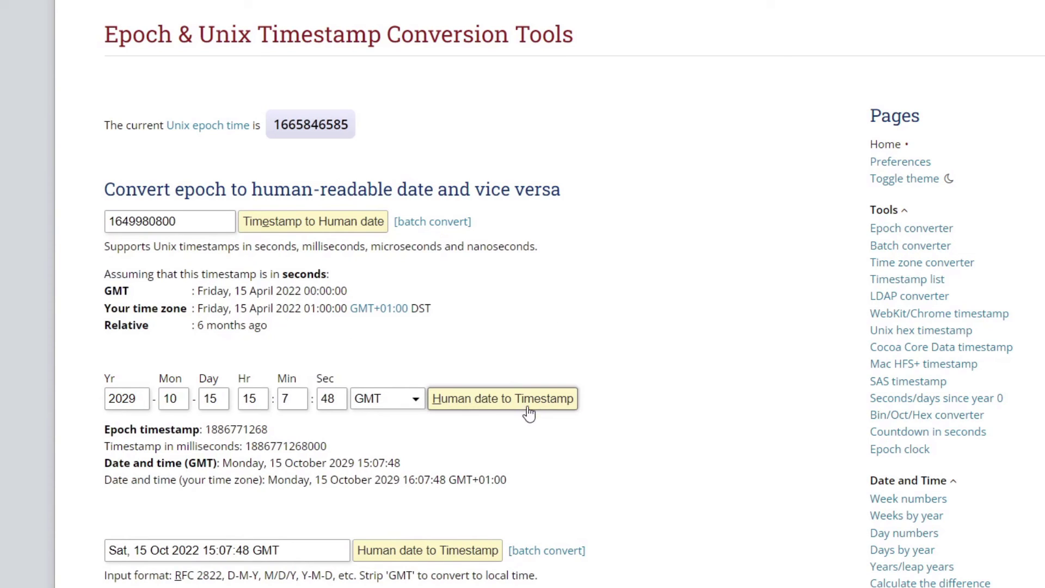
{"action": "double_click", "coordinate": [244, 429]}
{"action": "key", "text": "ctrl+c"}
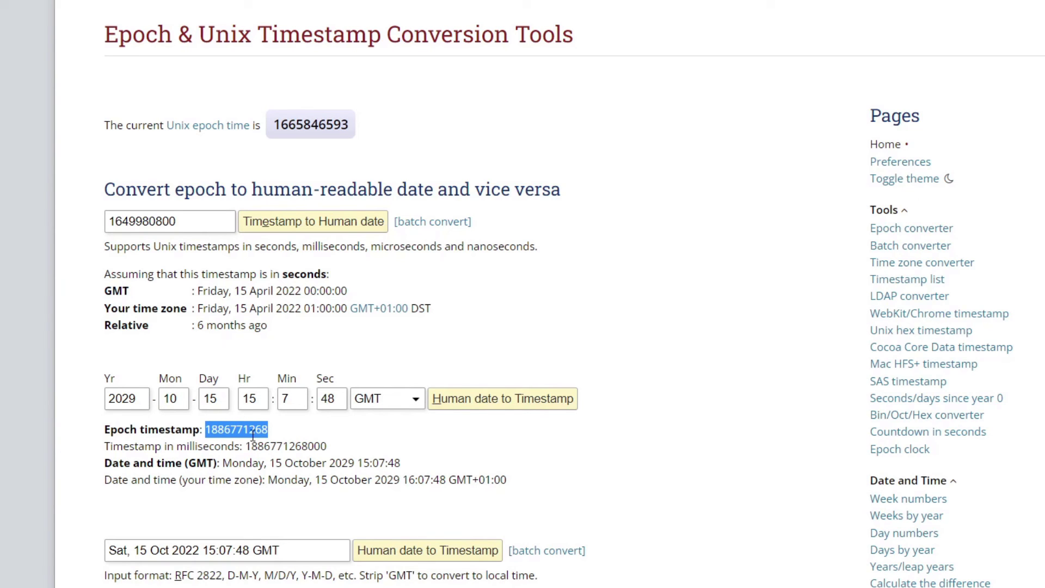
{"action": "key", "text": "alt+Tab"}
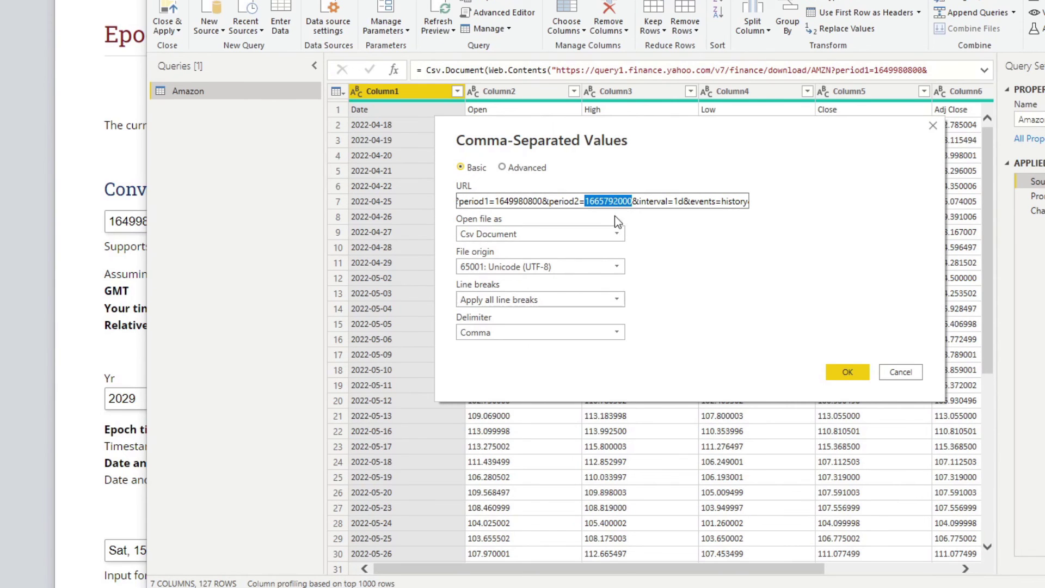
{"action": "key", "text": "ctrl+v"}
{"action": "left_click", "coordinate": [844, 369]}
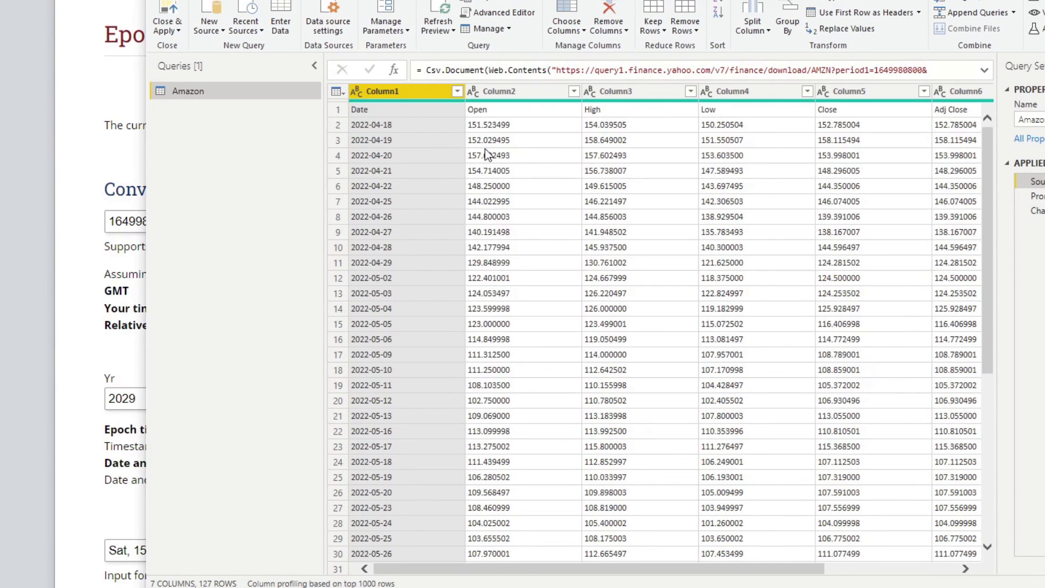
{"action": "left_click", "coordinate": [1035, 211]}
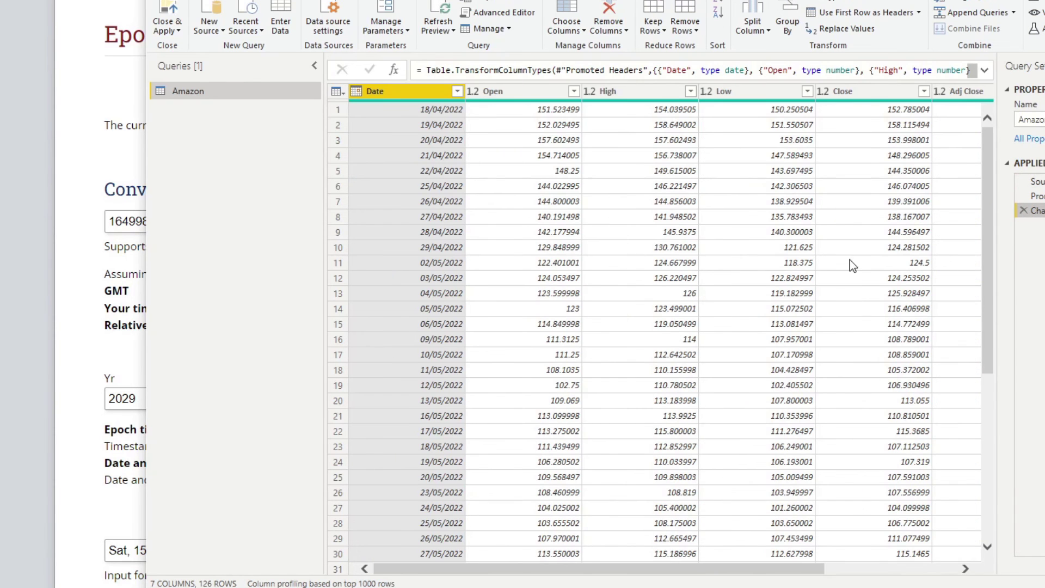
{"action": "left_click", "coordinate": [494, 171]}
{"action": "left_click", "coordinate": [441, 170]}
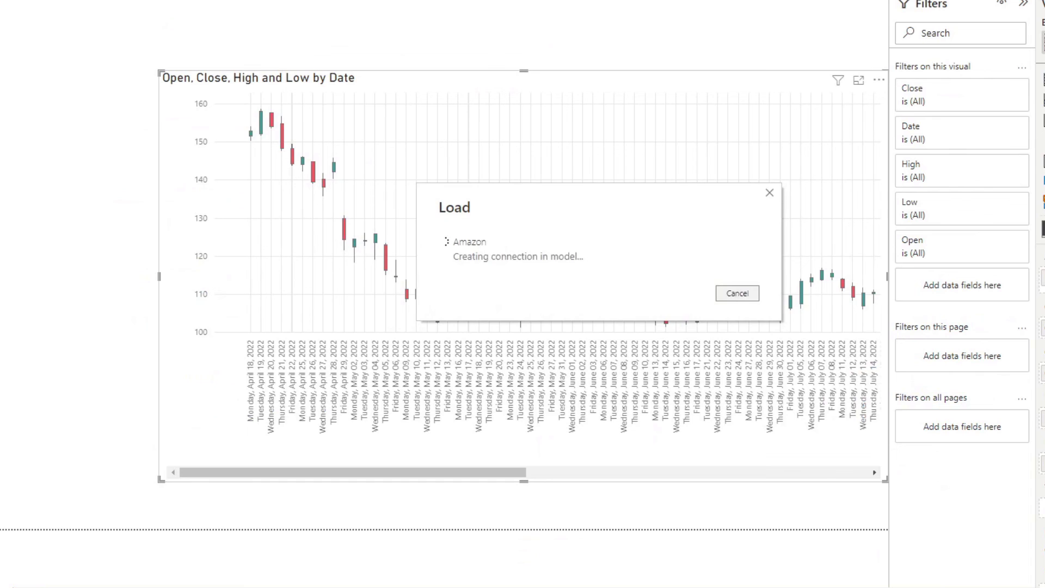
{"action": "left_click", "coordinate": [90, 296]}
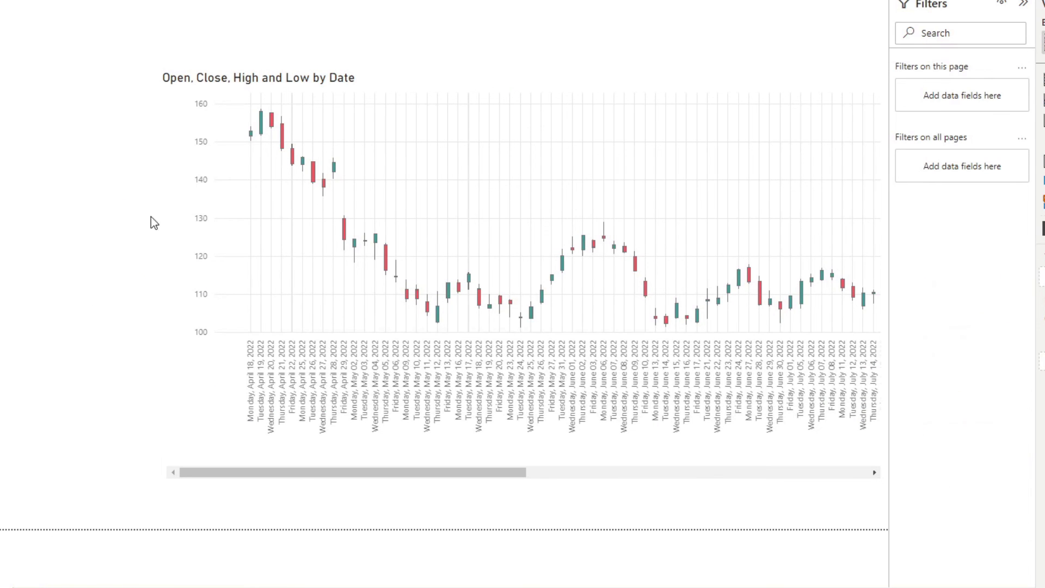